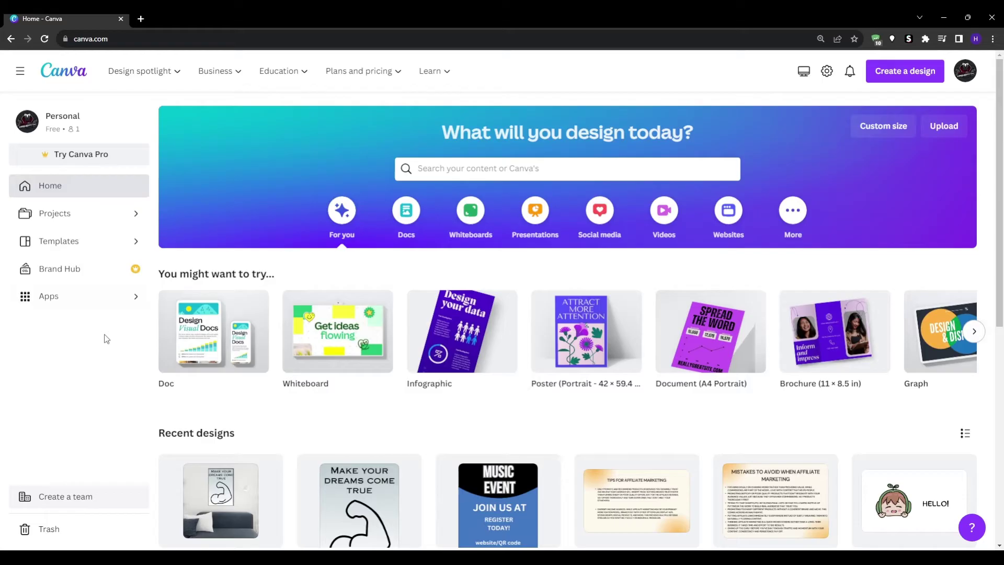
Scroll through the home page's For you design picks
scroll(238, 319, "down", 5)
scroll(238, 321, "down", 6)
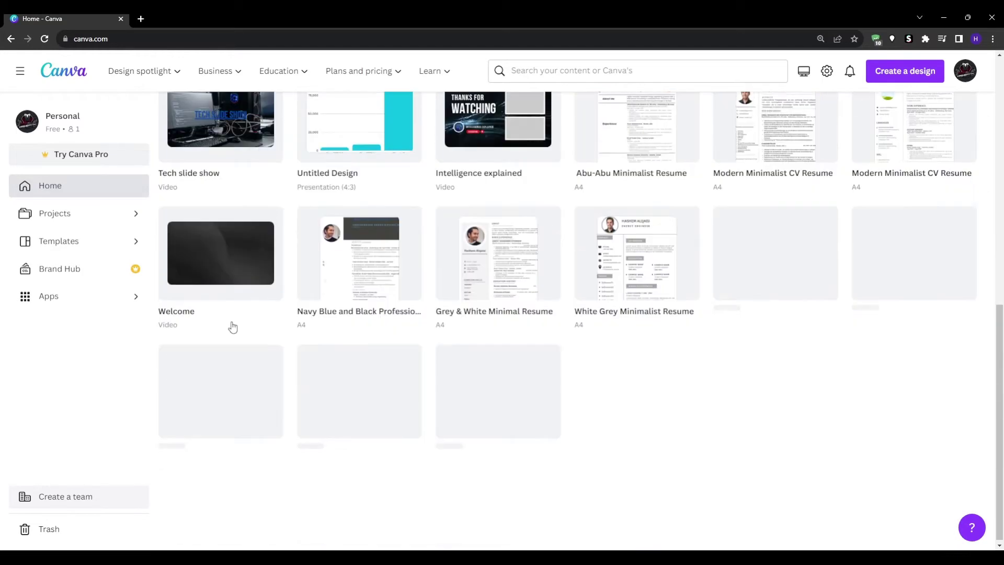
scroll(259, 316, "up", 11)
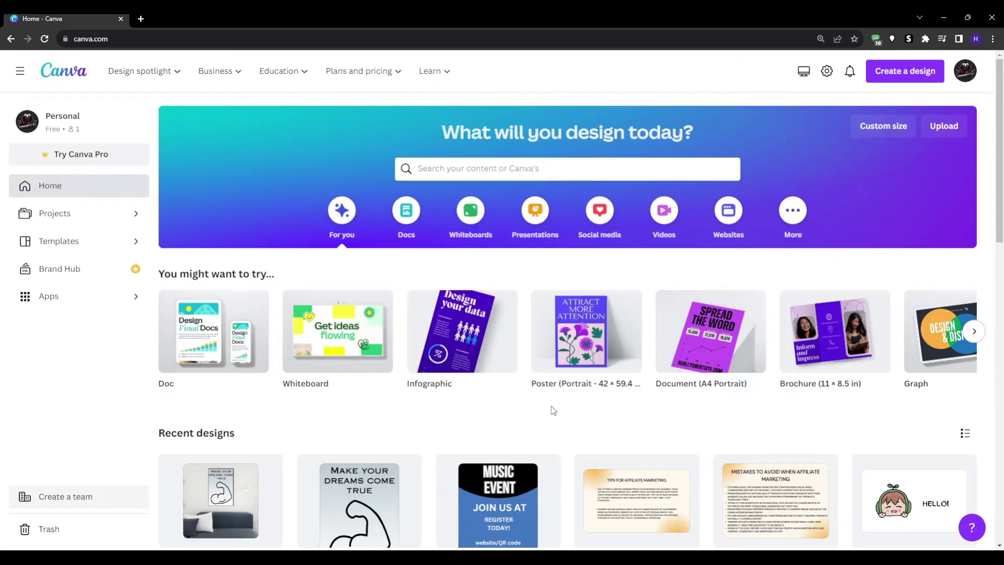
Switch to the More category and browse its Try something new and template sections
left_click(791, 212)
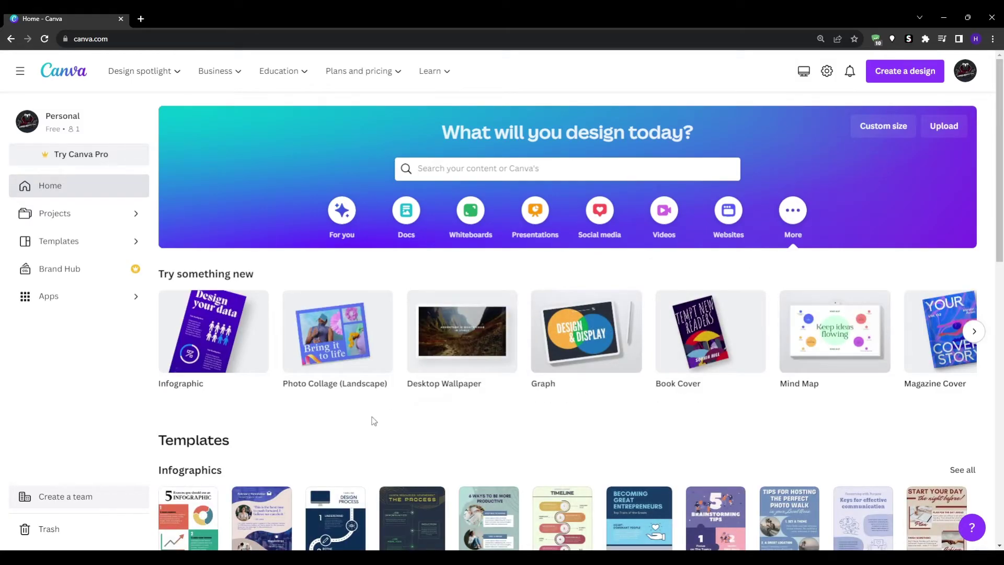
scroll(372, 420, "down", 10)
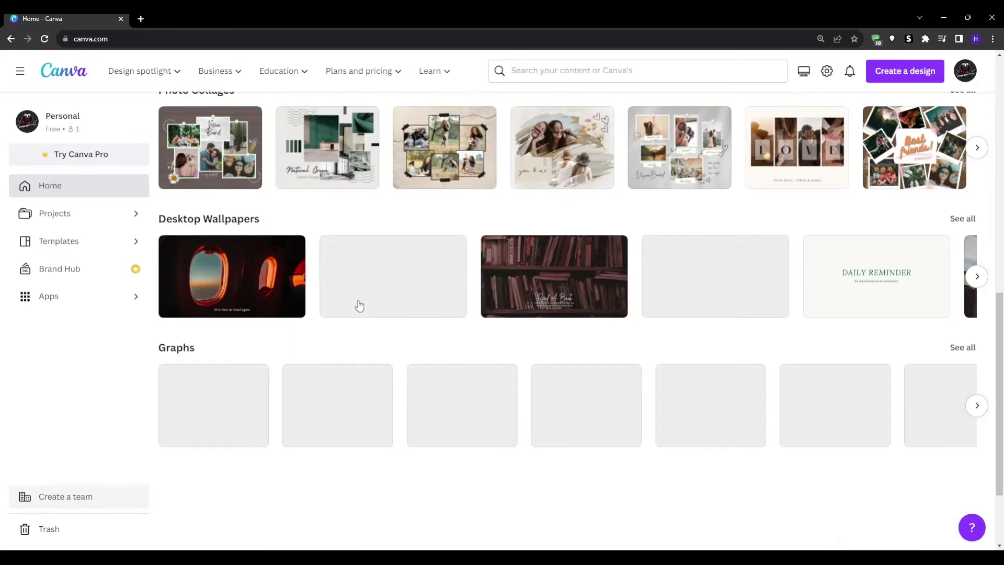
scroll(361, 306, "up", 1)
scroll(365, 308, "down", 2)
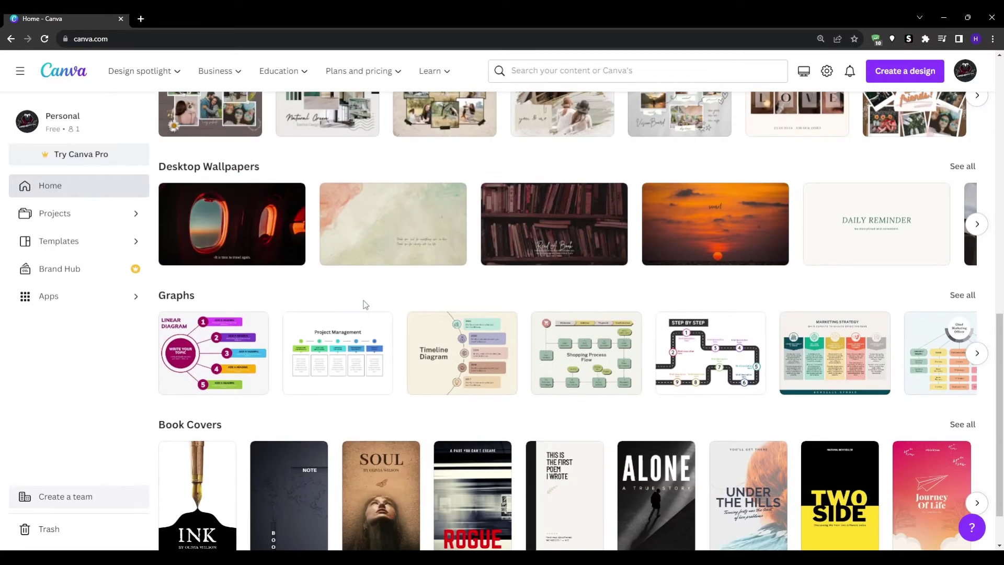
scroll(366, 309, "up", 5)
scroll(365, 309, "down", 6)
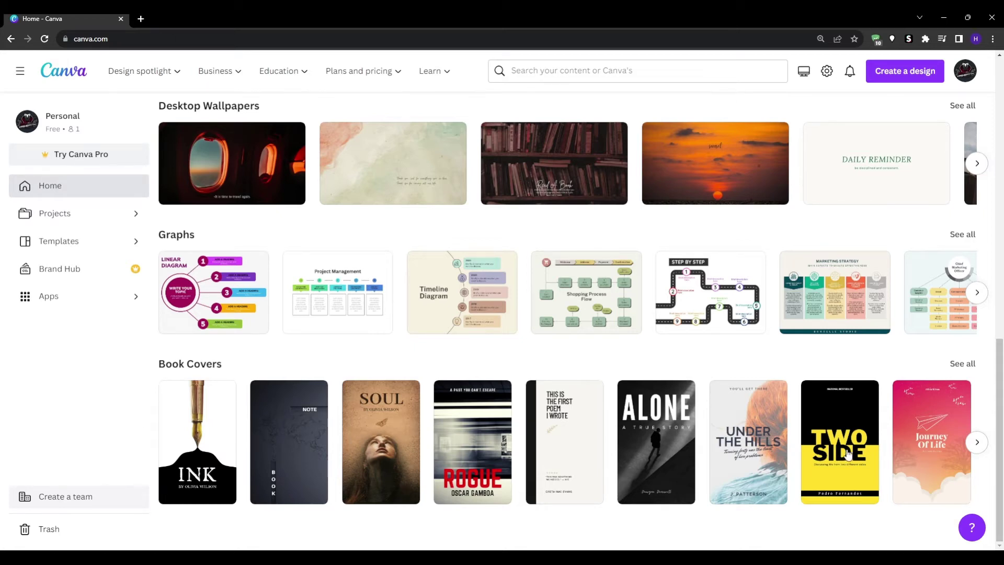
scroll(699, 354, "up", 1)
scroll(700, 354, "up", 10)
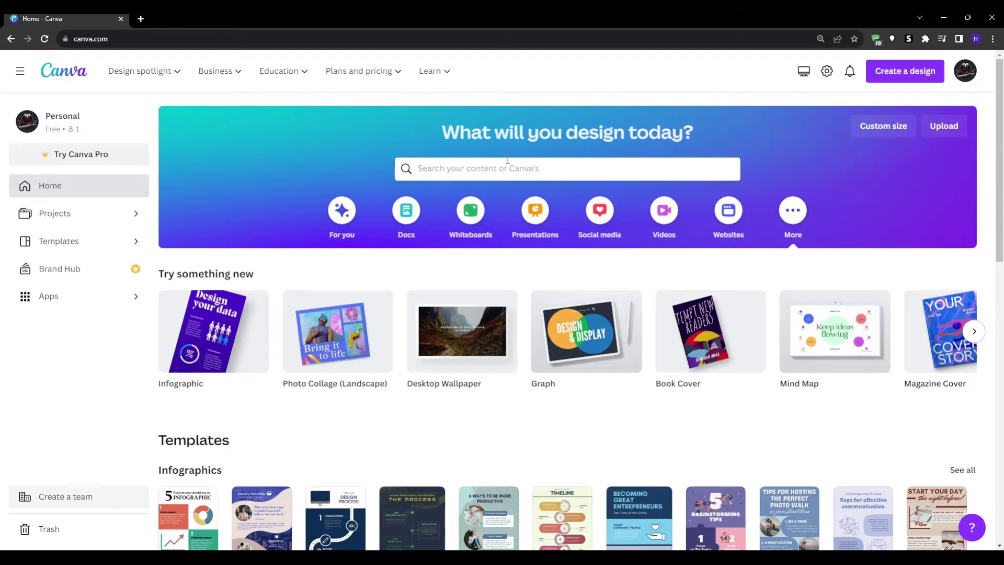
mouse_move(243, 78)
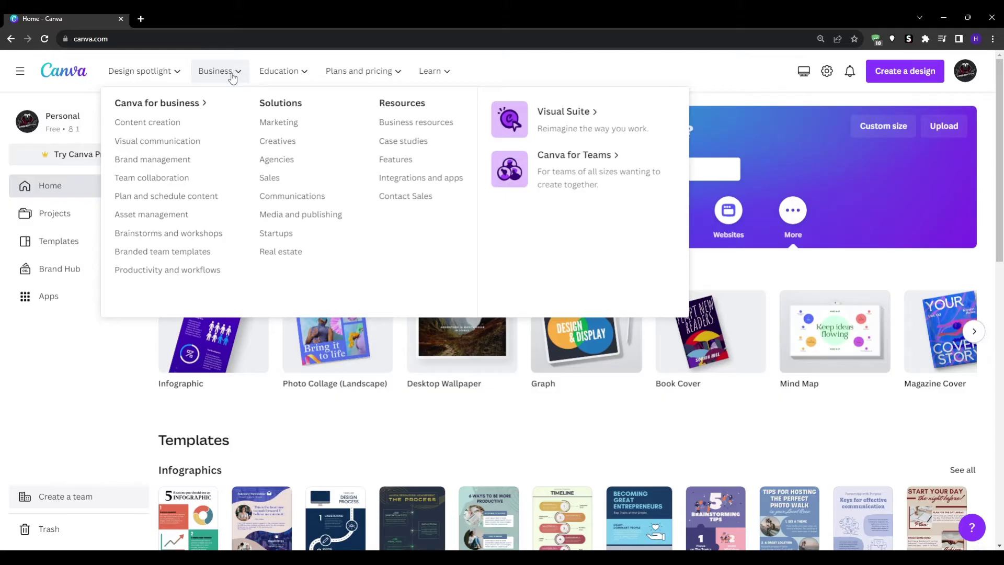
Visit Business > Marketing, return home, then open Design spotlight > Marketing > Brochures
left_click(278, 121)
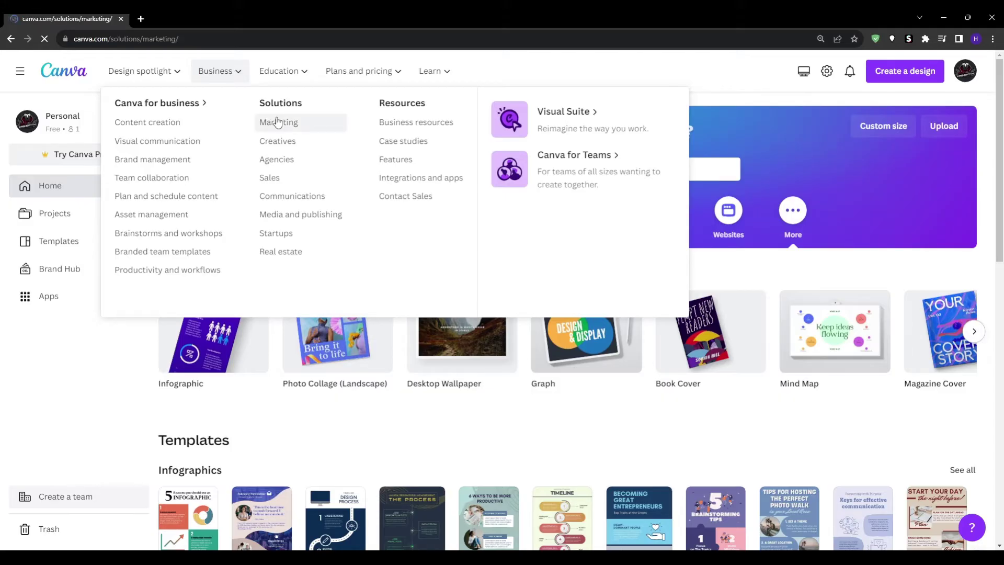
key("alt+Left")
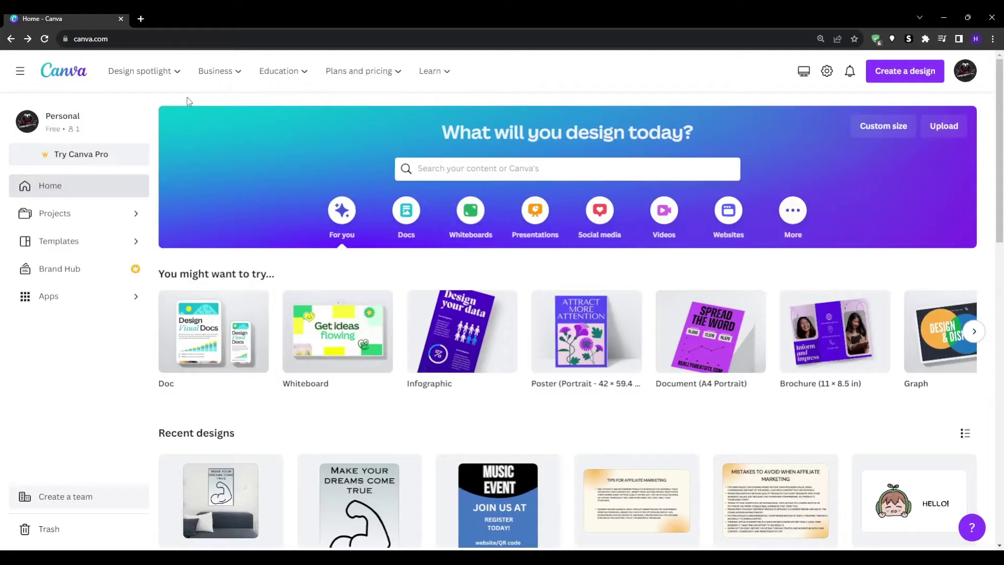
mouse_move(141, 74)
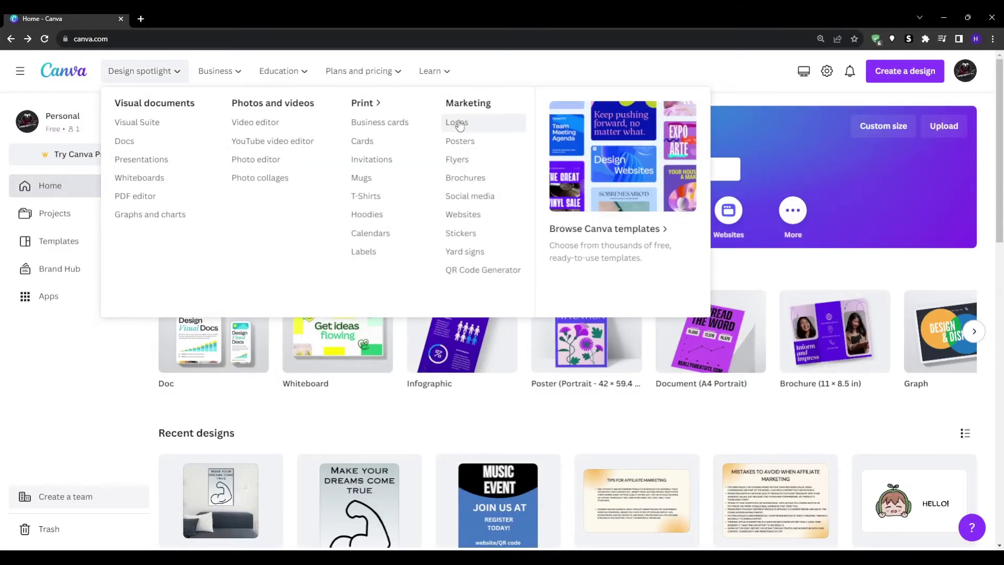
left_click(462, 178)
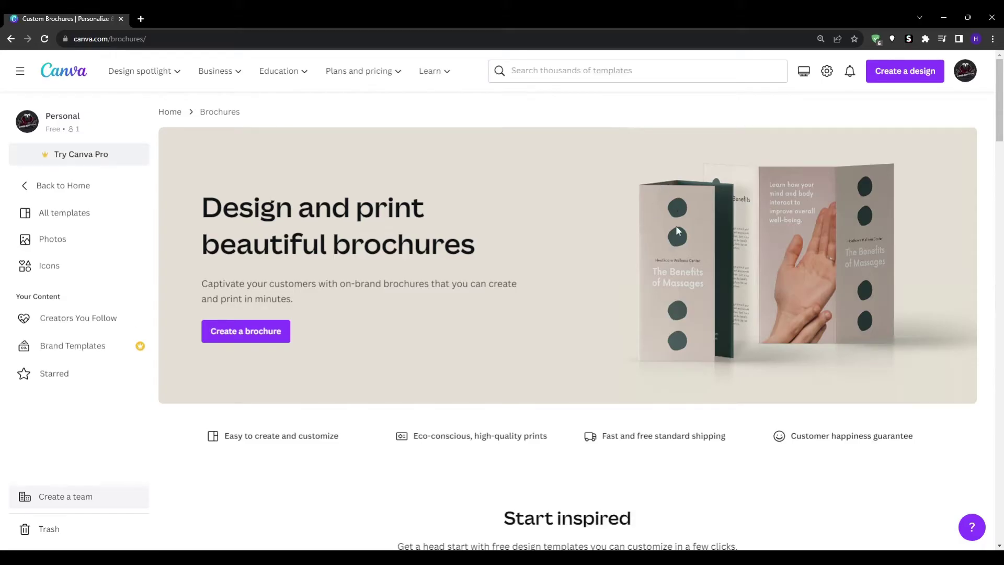
scroll(598, 327, "down", 7)
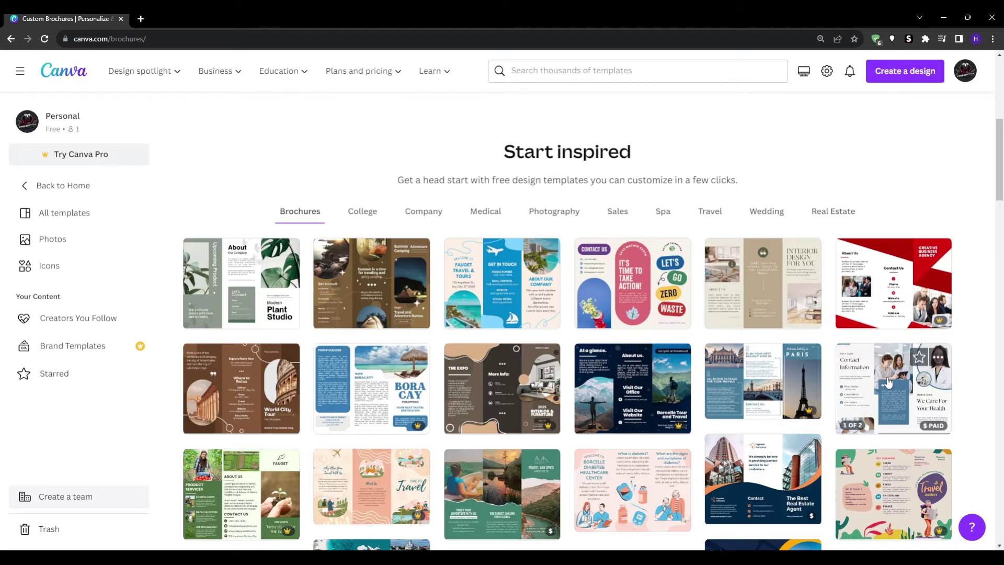
scroll(370, 396, "down", 4)
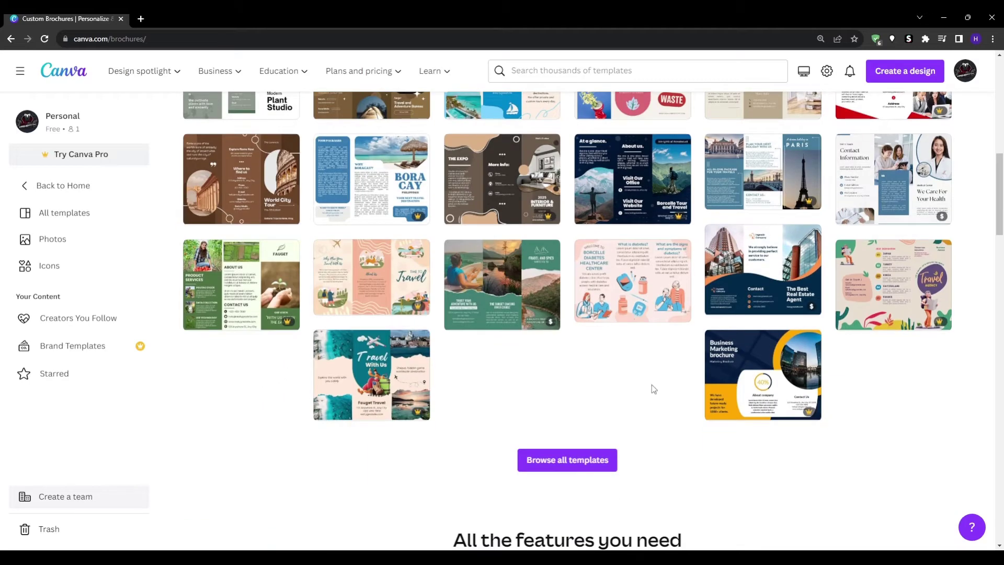
scroll(651, 384, "down", 5)
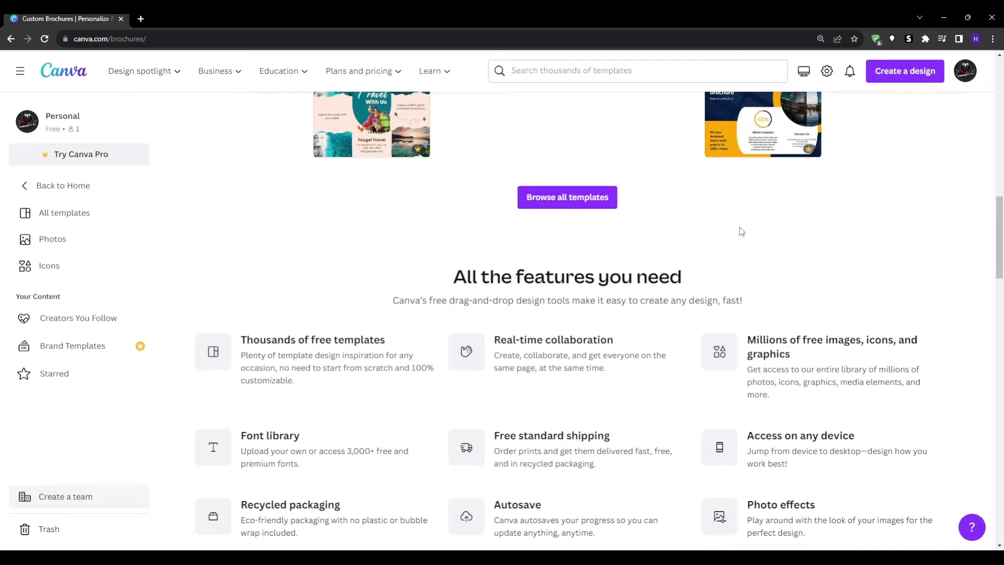
scroll(740, 229, "up", 8)
scroll(400, 421, "up", 6)
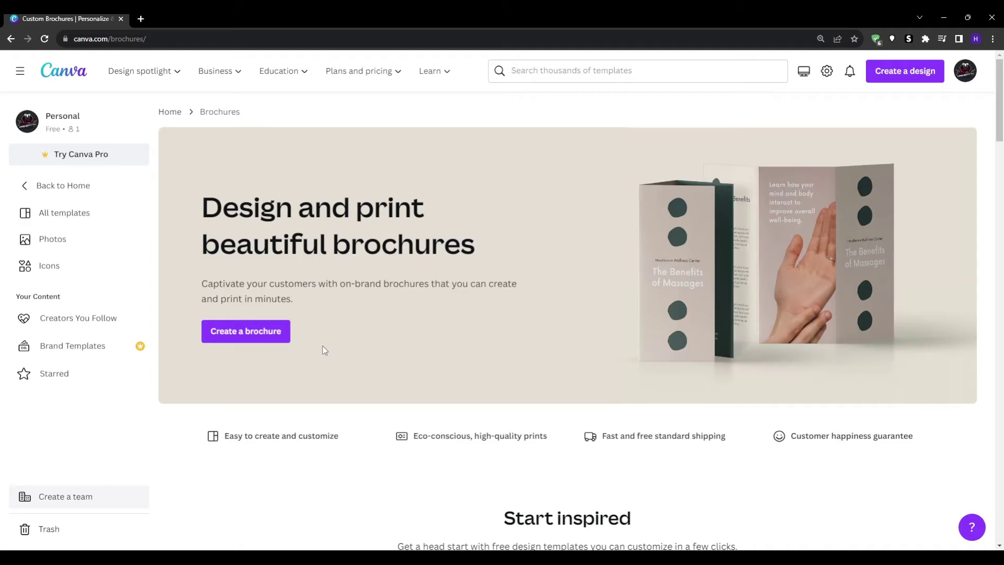
scroll(321, 347, "down", 8)
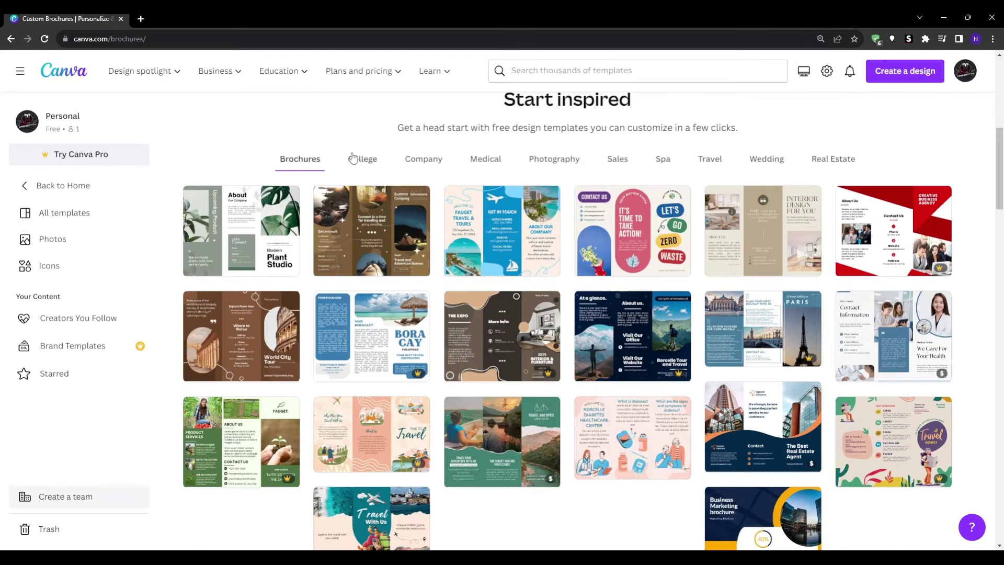
scroll(317, 361, "down", 3)
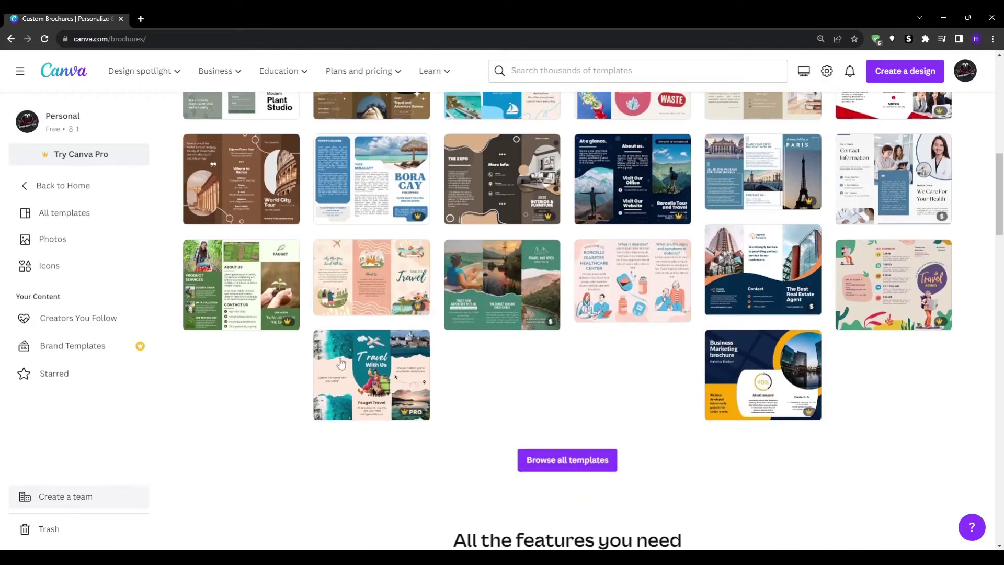
scroll(791, 254, "up", 5)
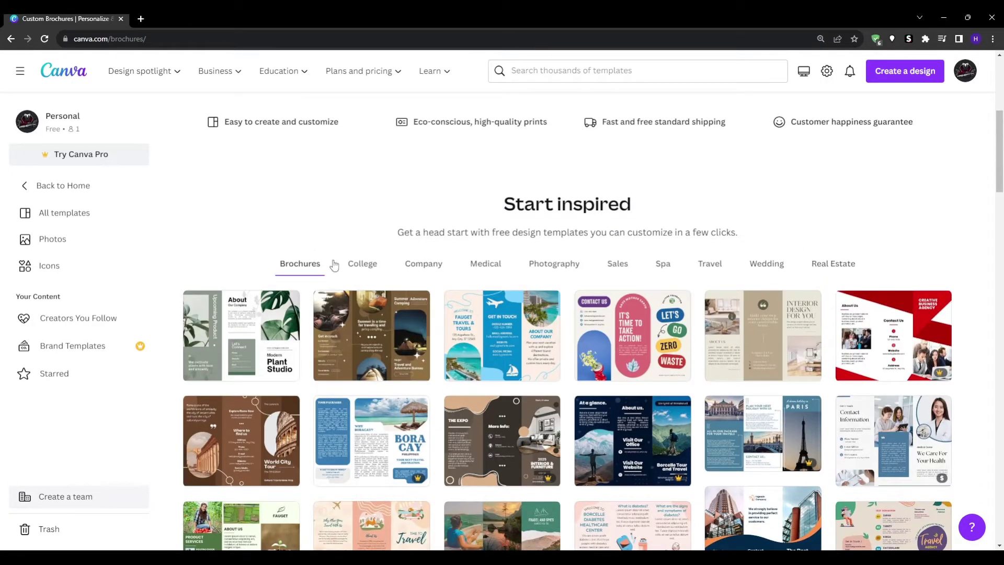
scroll(799, 396, "up", 5)
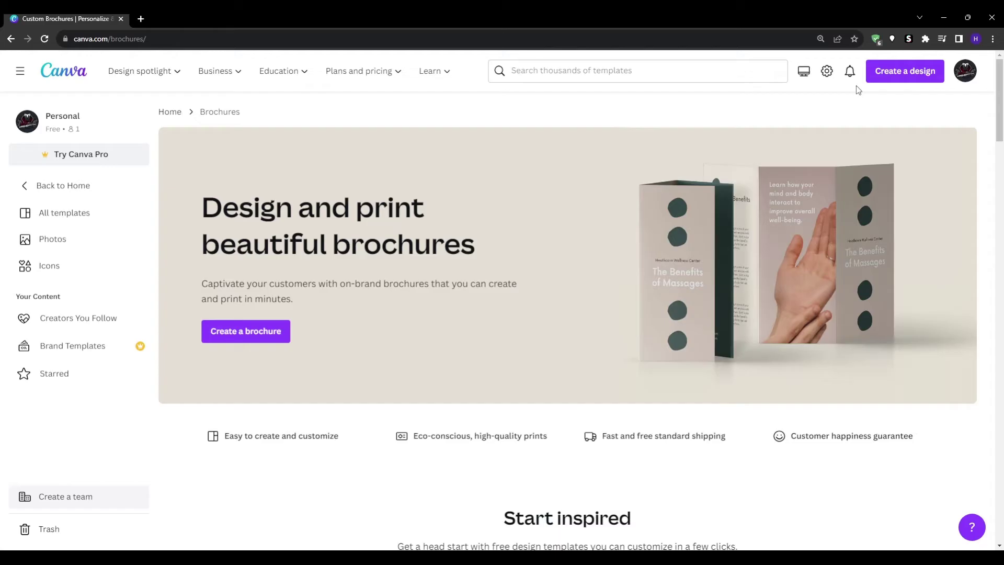
Create a trifold brochure design using the two-page zero-waste brochure template
left_click(922, 82)
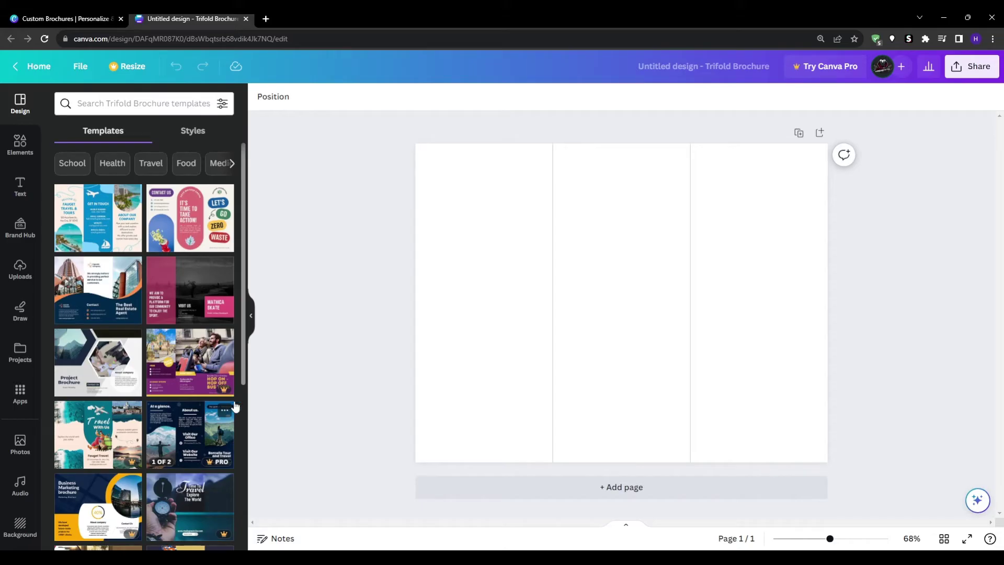
left_click(189, 217)
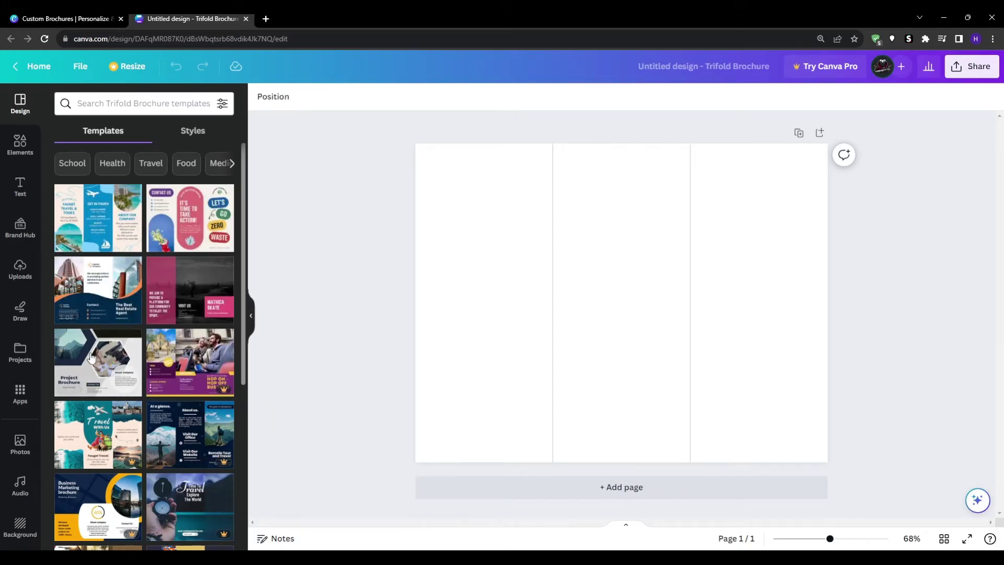
scroll(130, 408, "down", 5)
scroll(159, 407, "up", 6)
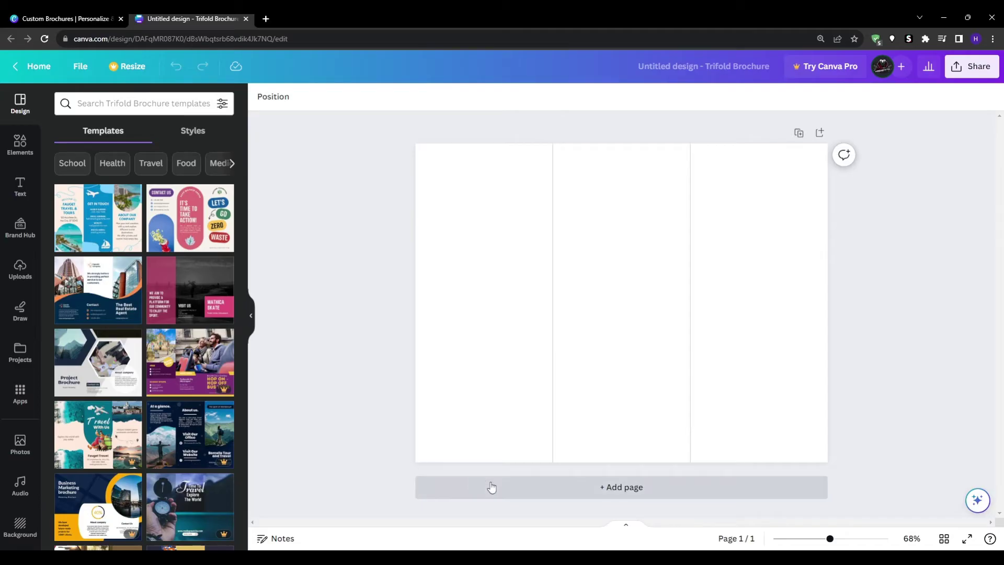
Add a second page and undo it, then search templates for 'colour palette'
left_click(628, 488)
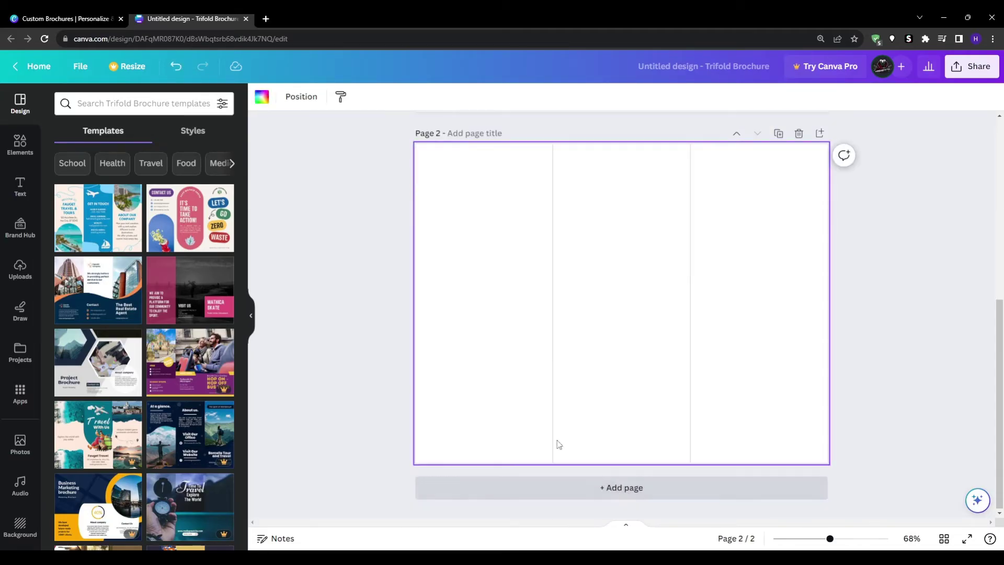
scroll(460, 406, "up", 4)
scroll(362, 353, "up", 3)
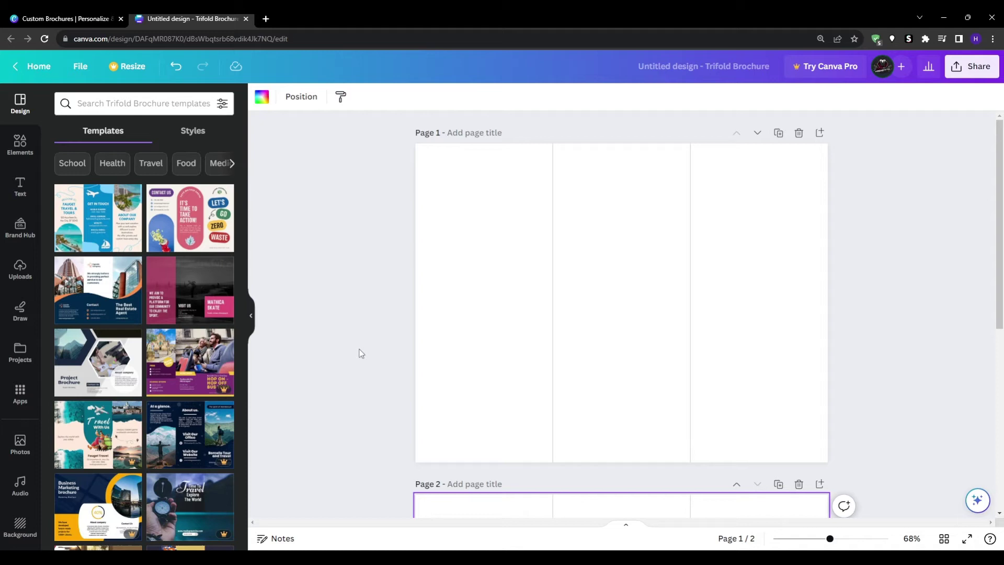
key("ctrl+z")
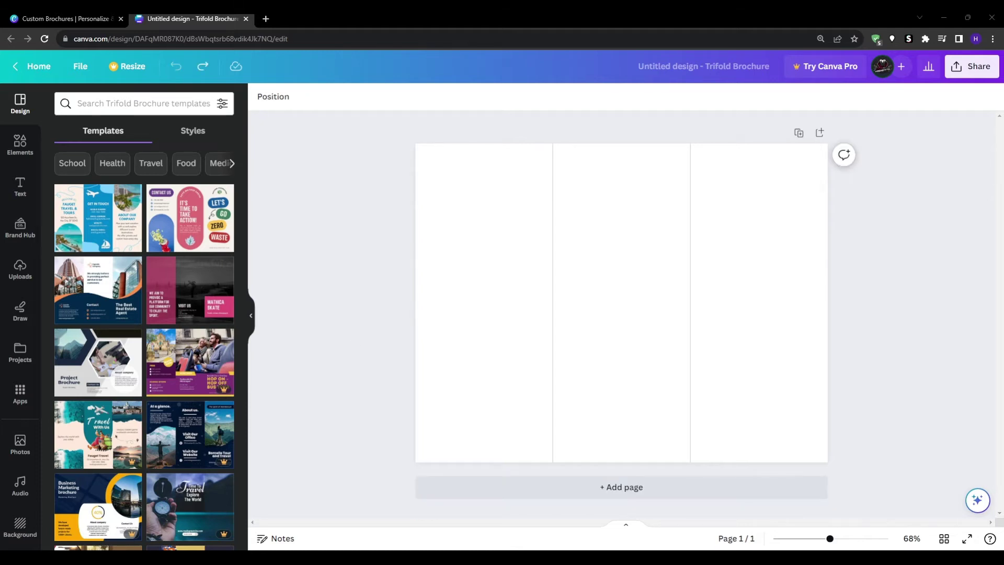
type("colour palette")
key("Return")
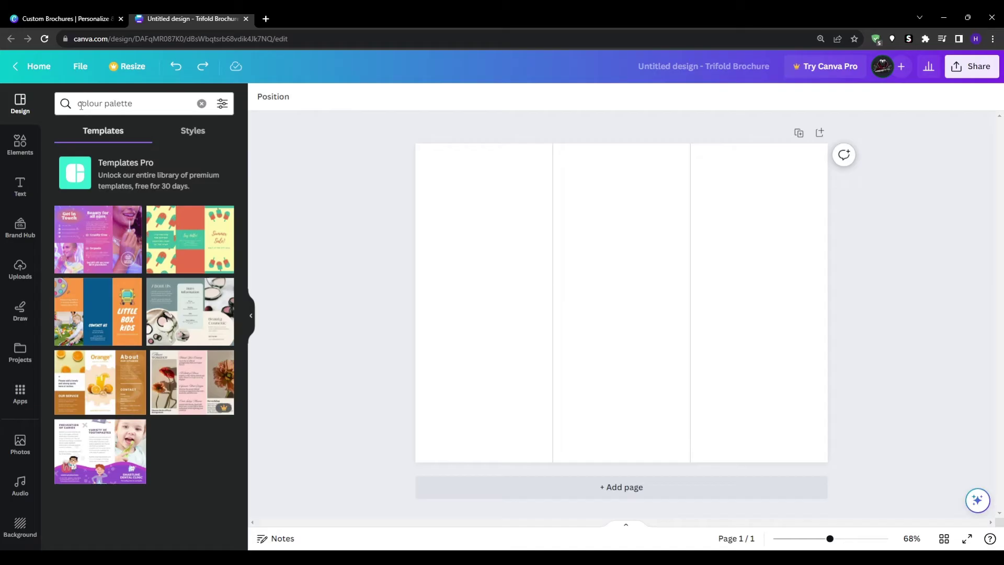
Open the Colourful Vibrant Vitamin template, try and undo its style, then apply the Orange page layout
left_click(98, 393)
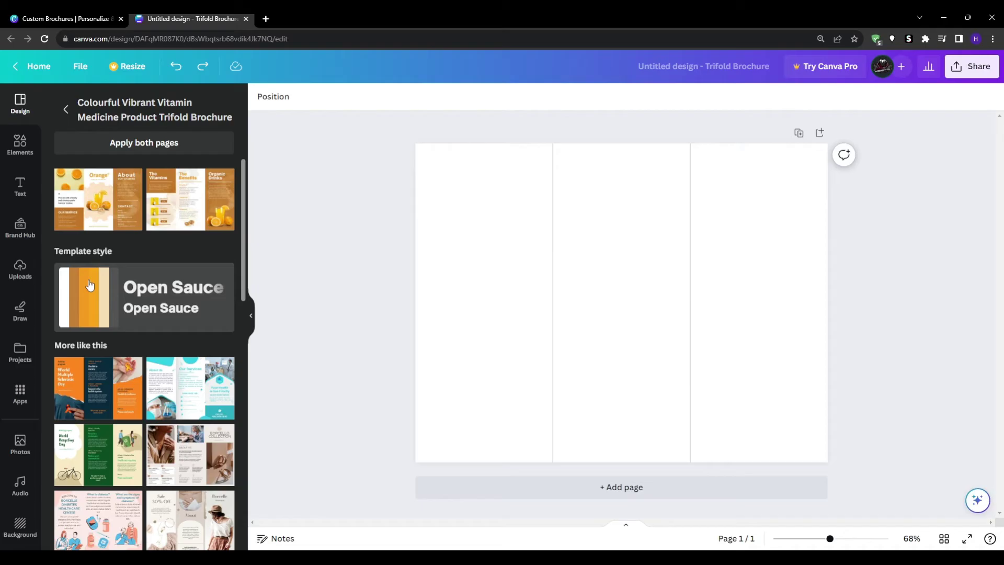
left_click(90, 285)
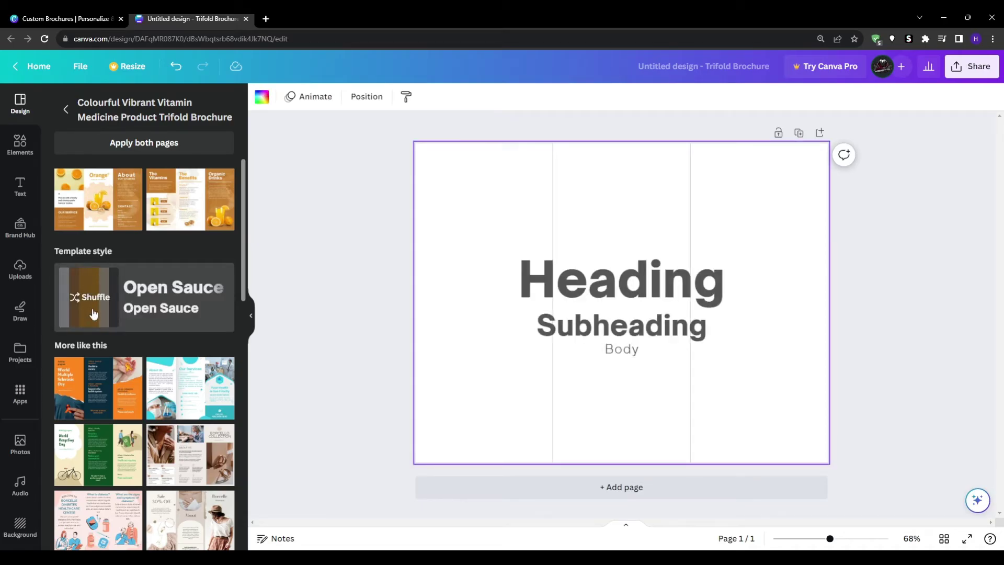
left_click(90, 286)
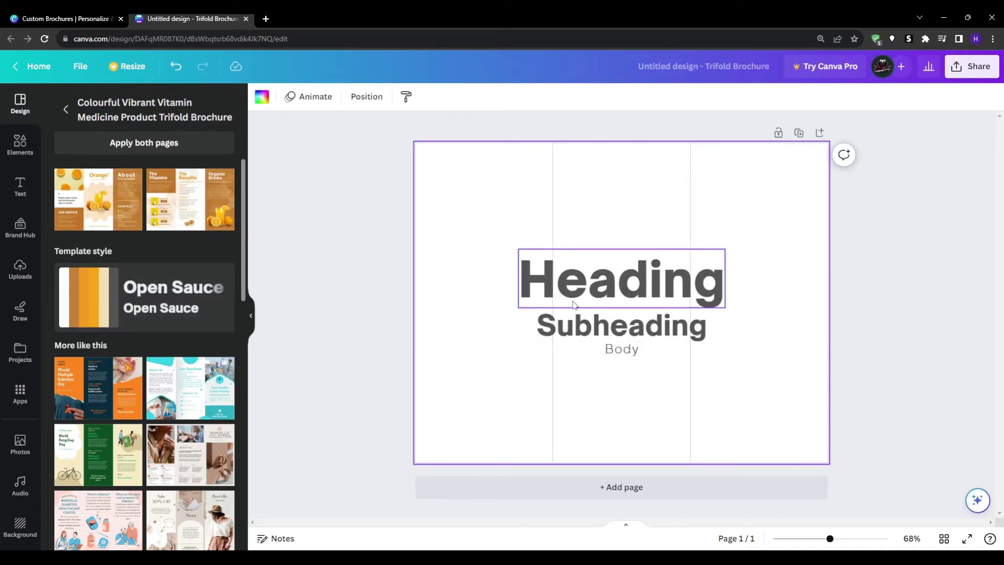
key("ctrl+z")
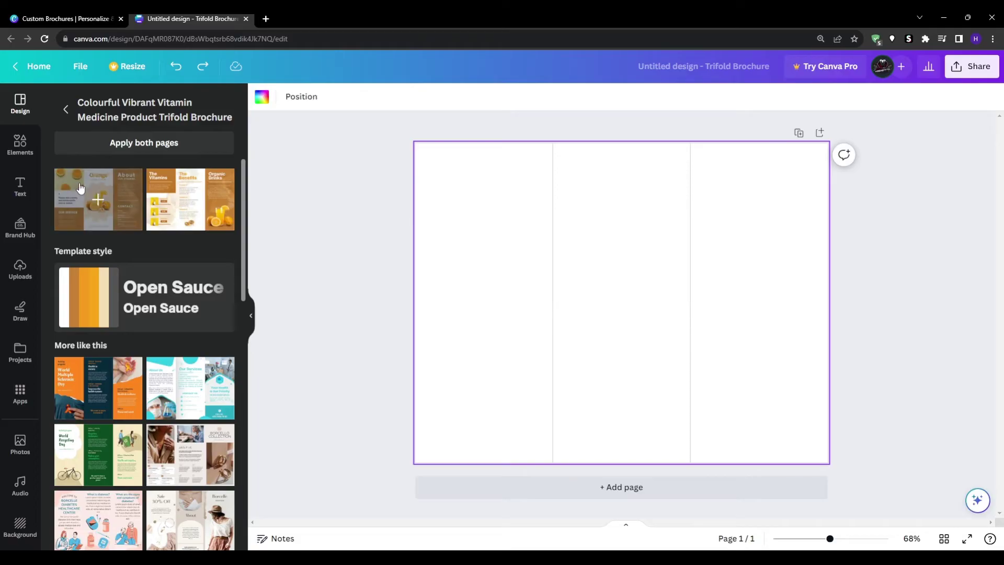
left_click(97, 202)
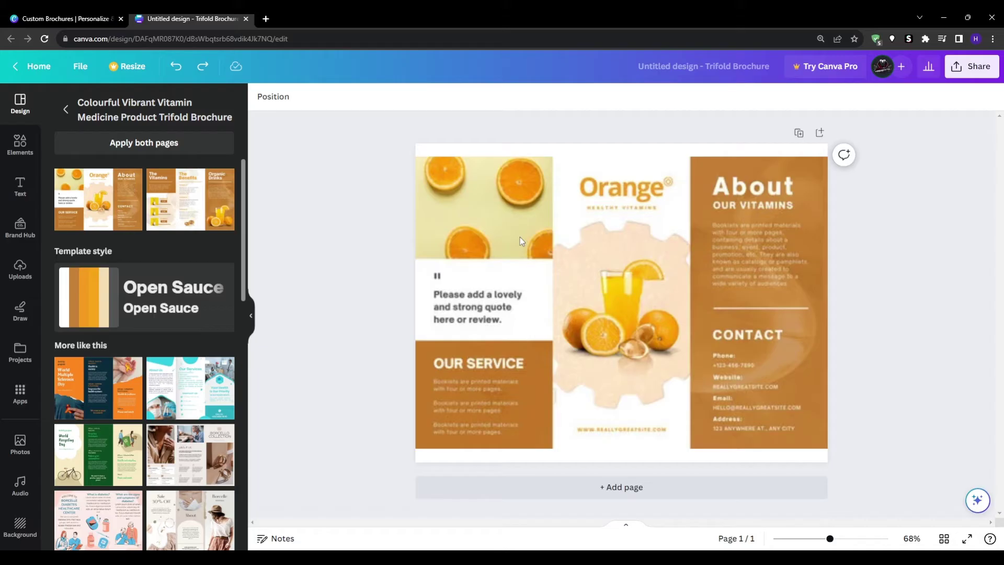
Restyle the Orange page with the lighter orange Template style and lowercase headings
left_click(472, 193)
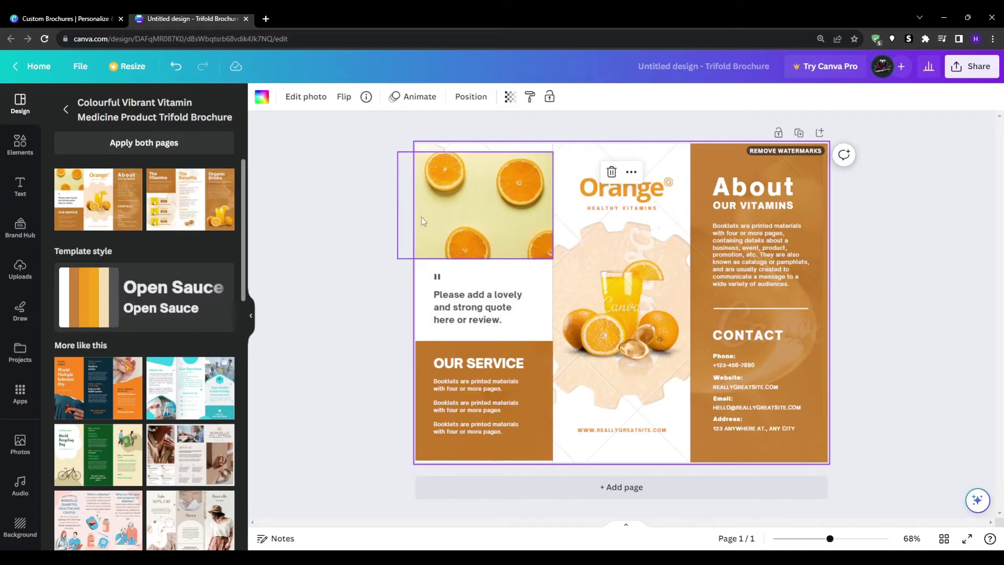
left_click(491, 316)
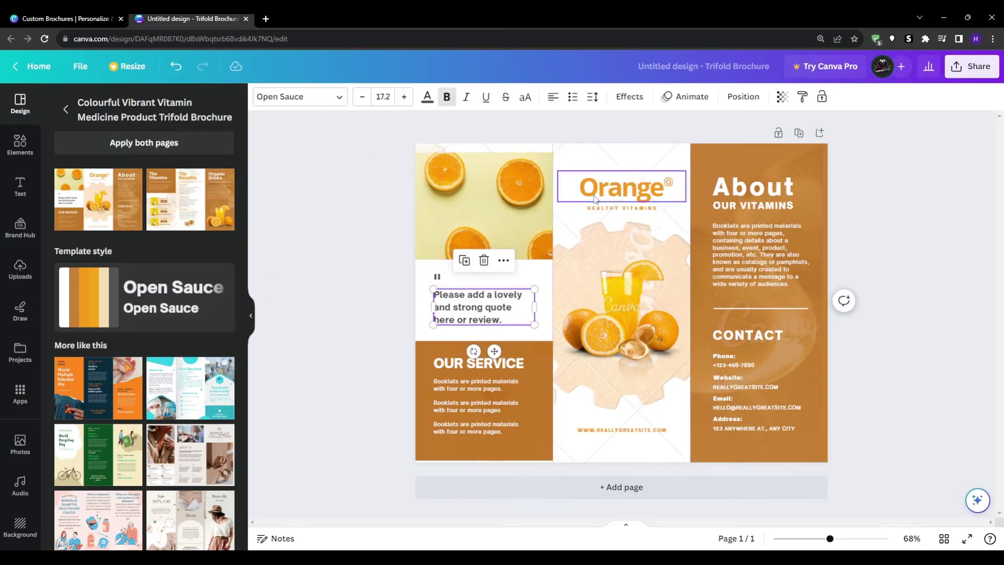
left_click(622, 187)
left_click(169, 285)
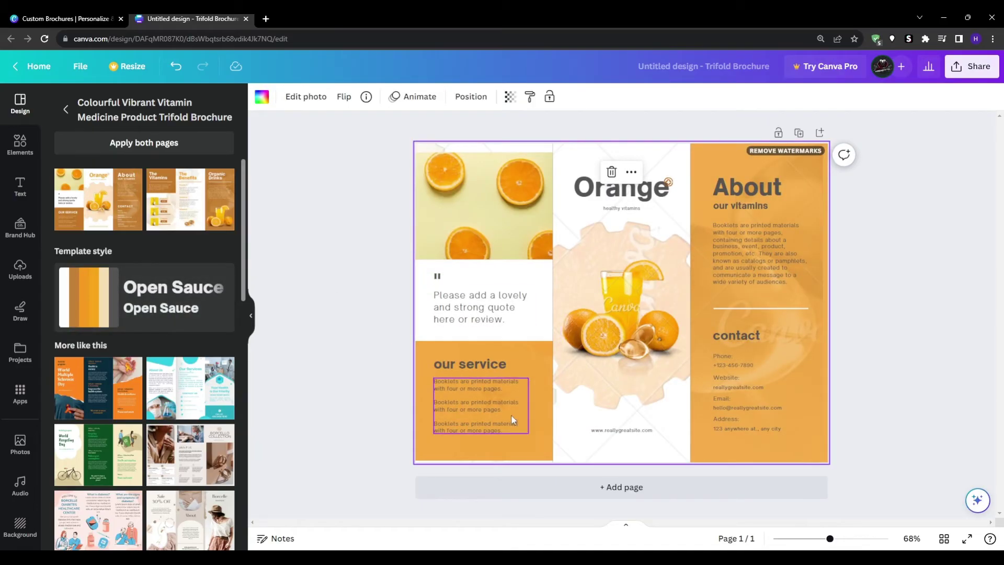
Add page 2 and fill it with the Vitamins, Benefits and Organic Drinks layout
left_click(272, 277)
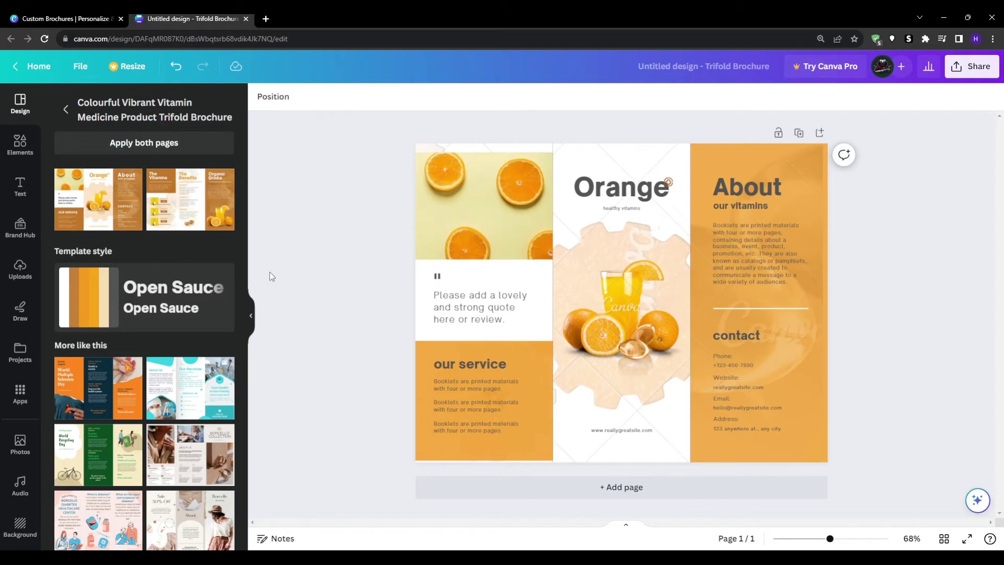
left_click(618, 488)
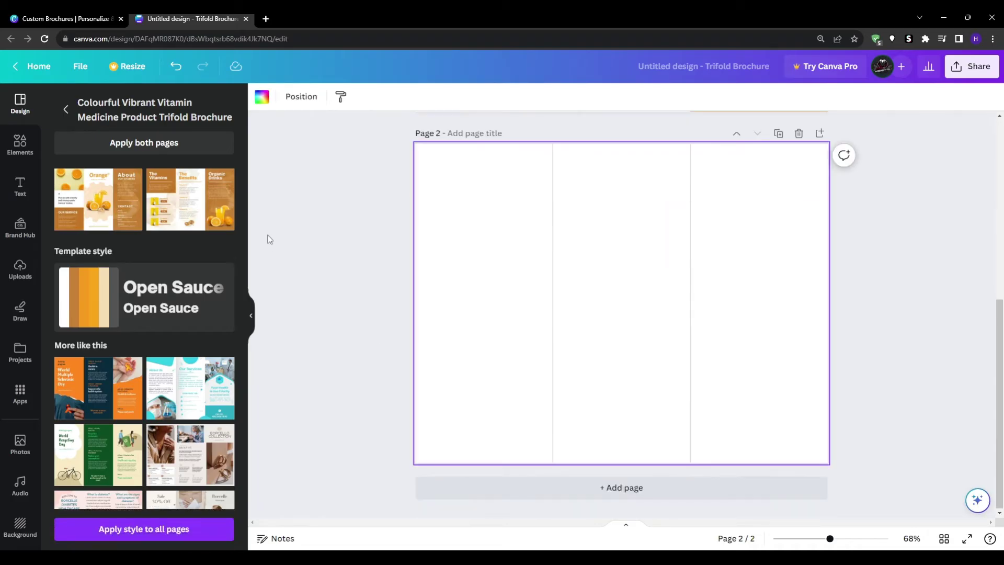
left_click(191, 204)
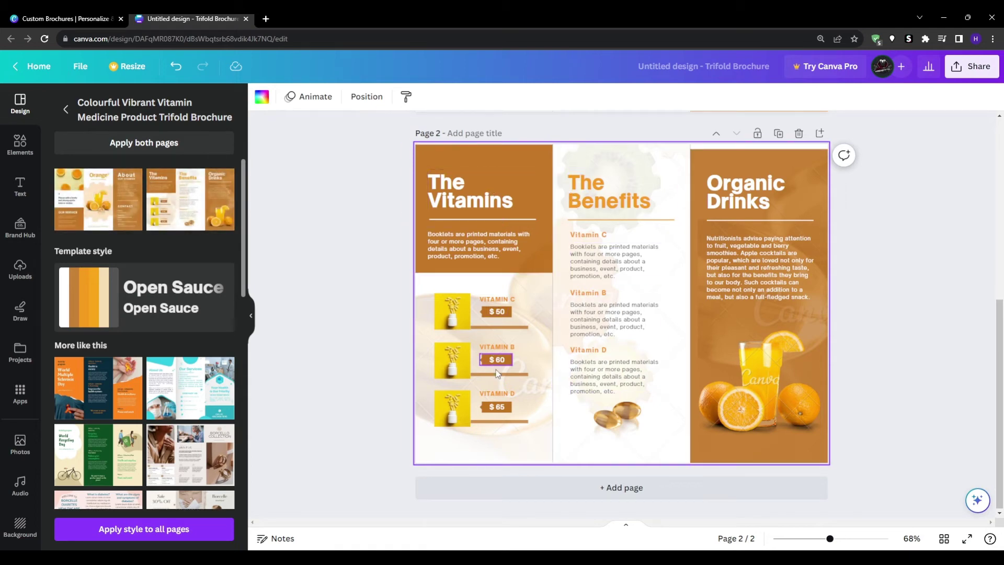
scroll(933, 306, "up", 5)
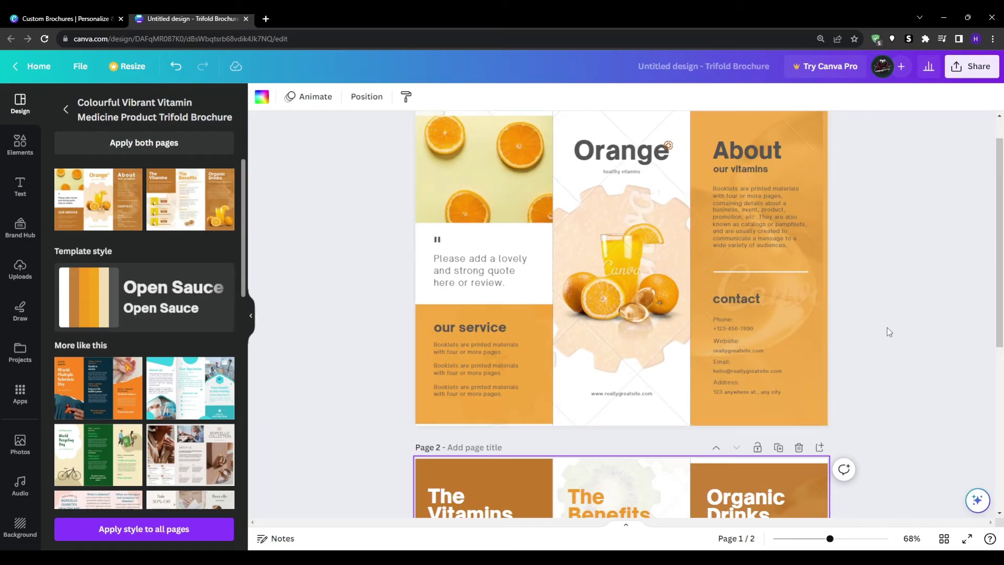
scroll(882, 328, "up", 1)
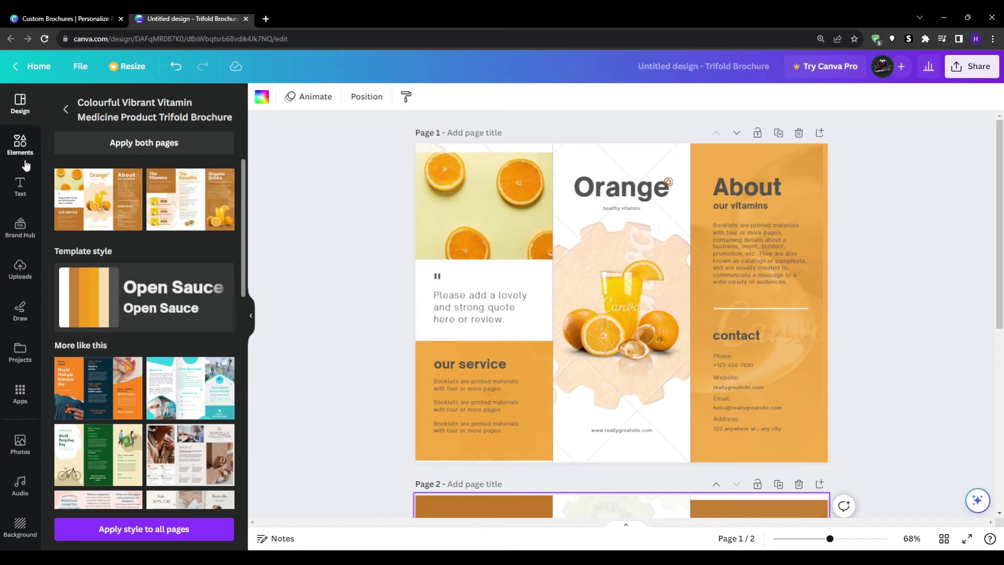
Add a small black Instagram outline icon below the contact panel's address lines
left_click(41, 148)
left_click(107, 104)
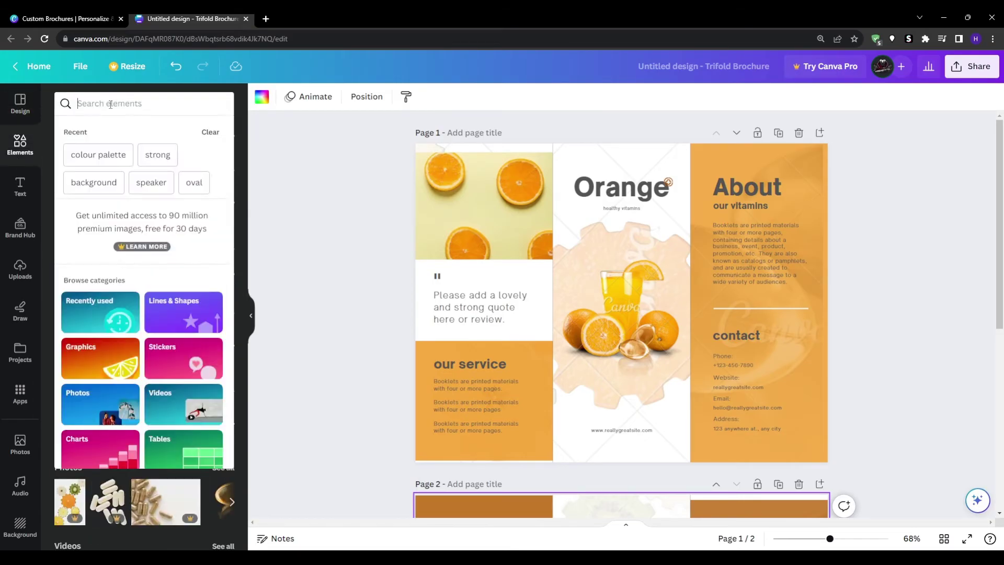
type("email")
key("Return")
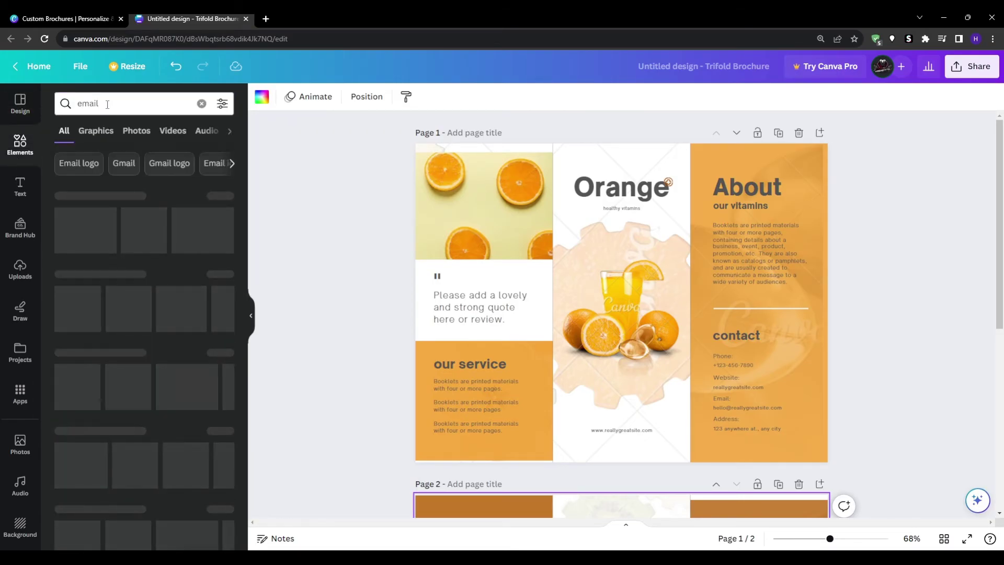
left_click(115, 103)
double_click(115, 103)
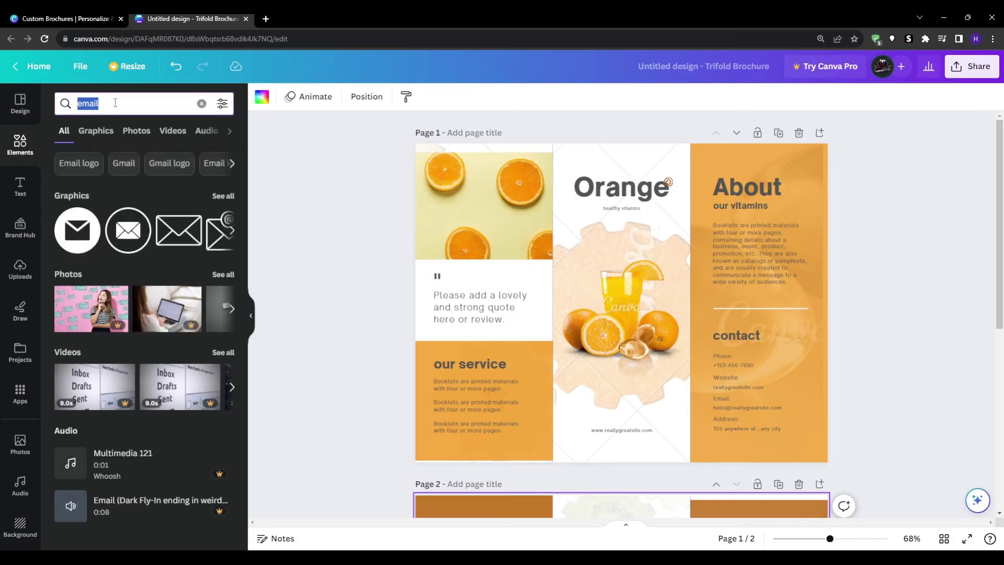
type("instagram")
key("Return")
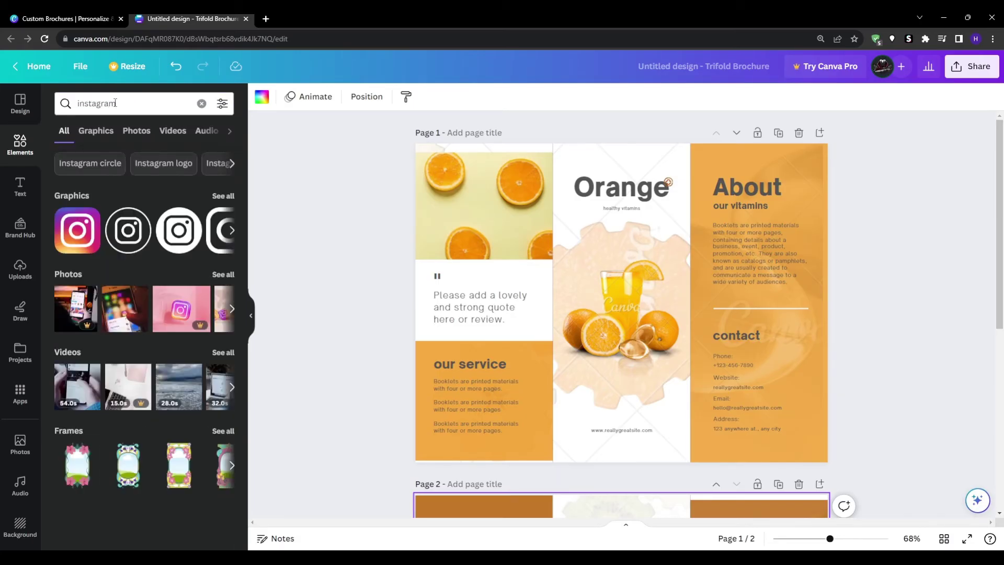
left_click(128, 230)
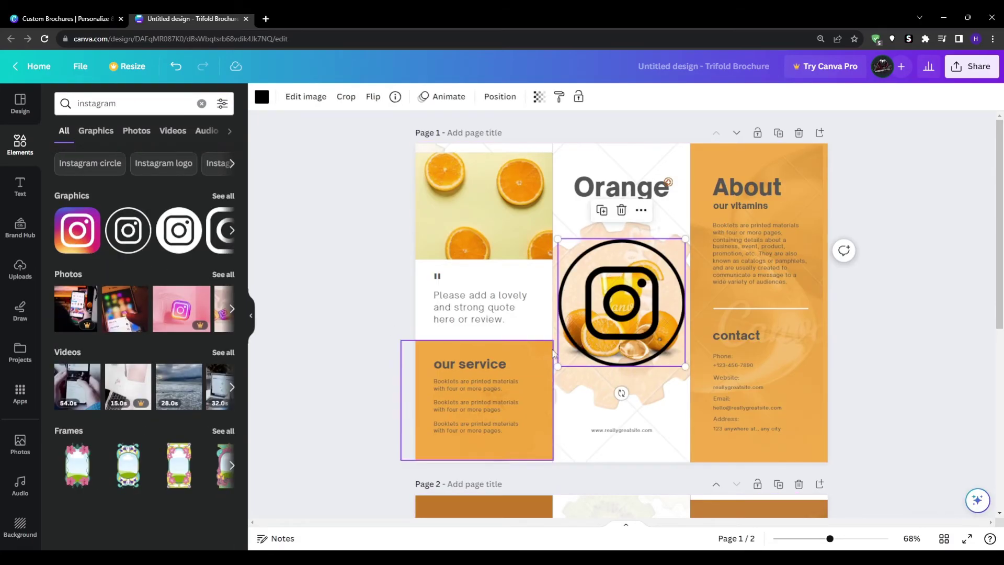
left_click_drag(642, 299, 750, 363)
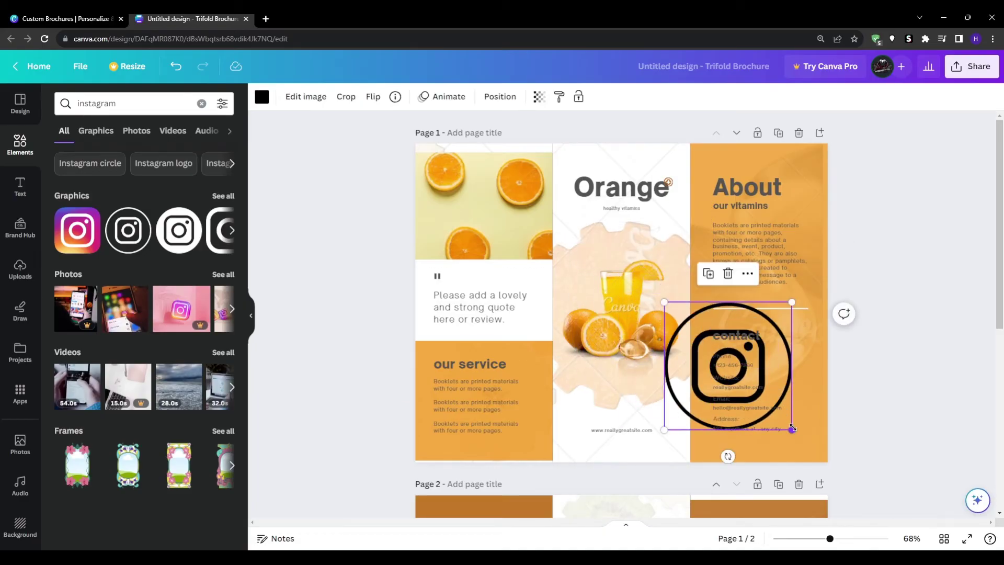
left_click_drag(791, 428, 724, 452)
left_click(758, 446)
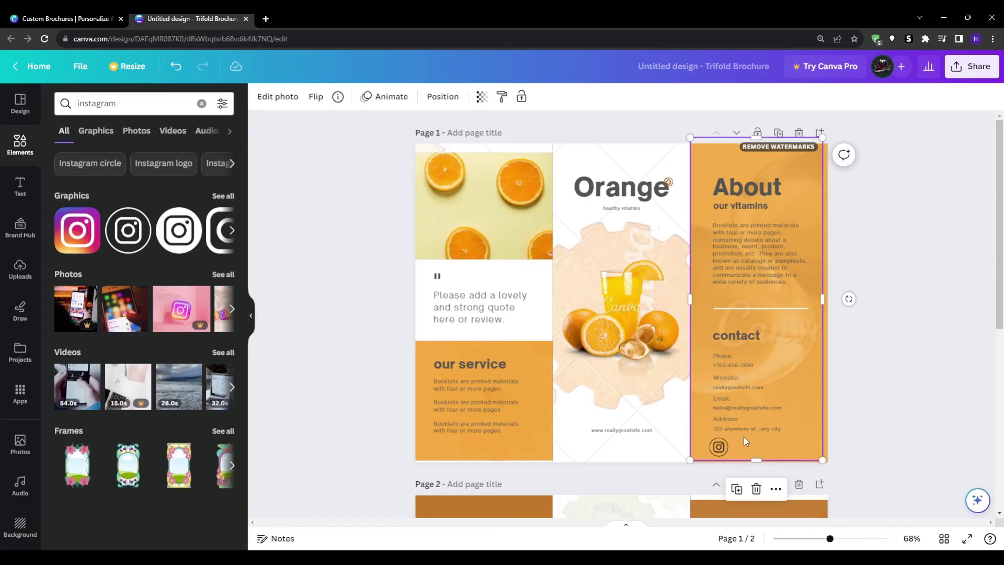
Duplicate the address line and place the copy beside the Instagram icon
left_click(743, 429)
key("ctrl+d")
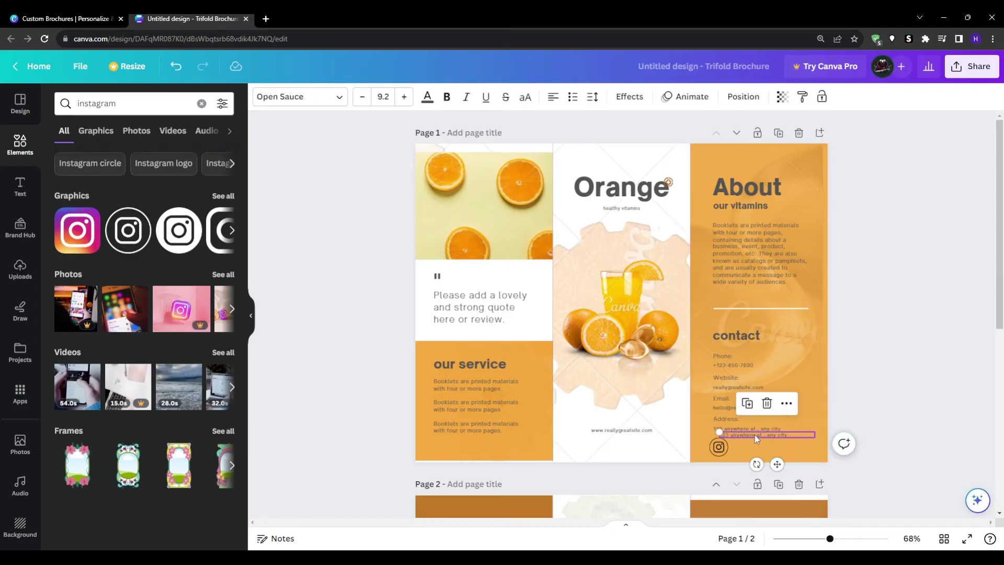
mouse_move(755, 435)
left_mouse_down()
mouse_move(764, 445)
mouse_move(708, 445)
mouse_move(738, 443)
left_mouse_up()
Replace the middle panel's orange juice photo with a smaller photo of oranges
left_click(887, 363)
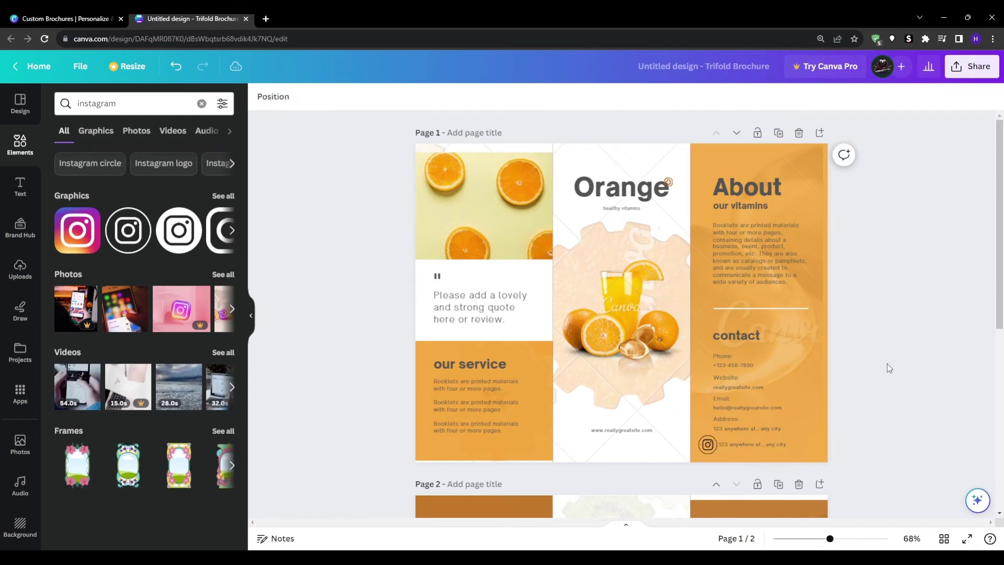
left_click(605, 324)
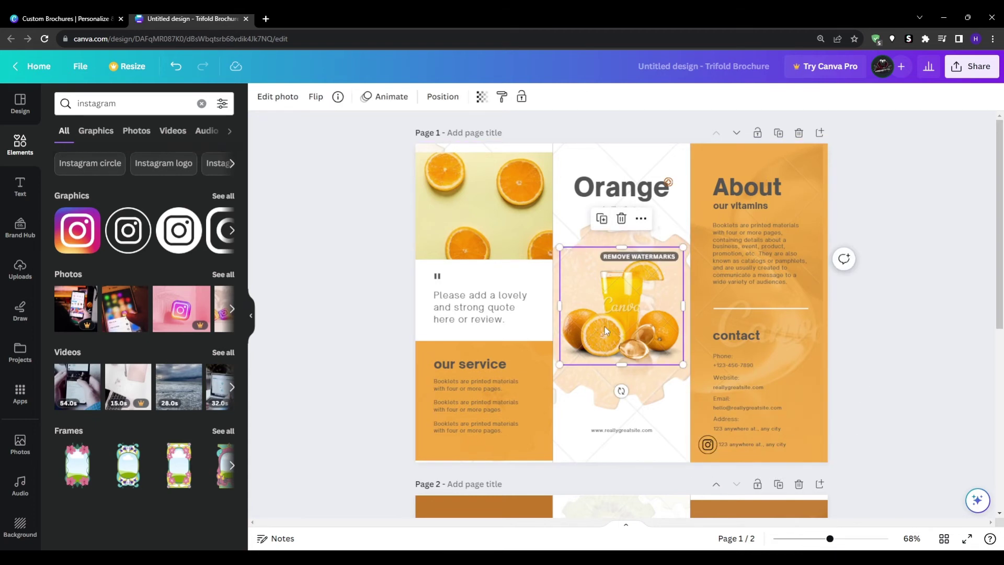
key("Delete")
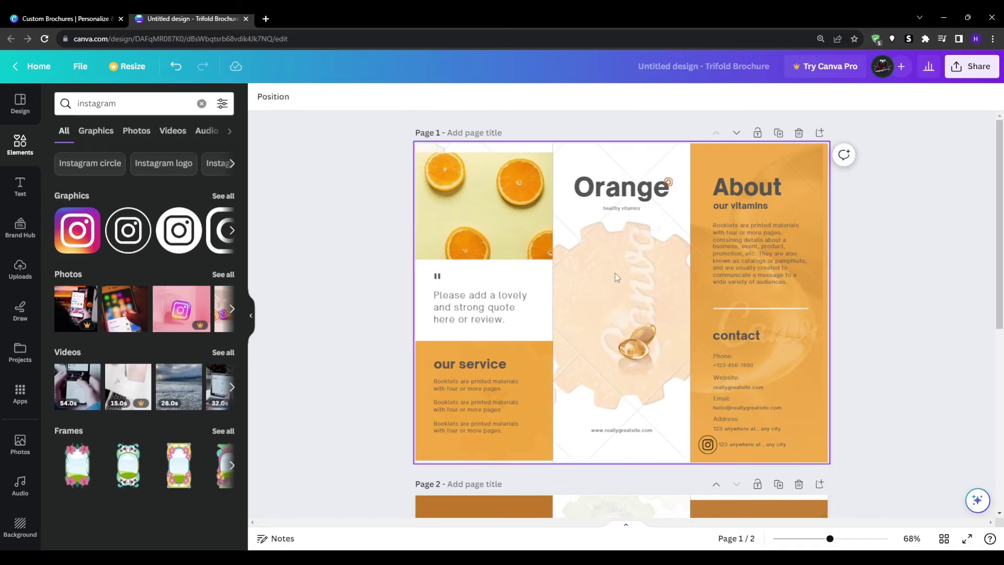
left_click(92, 104)
key("BackSpace")
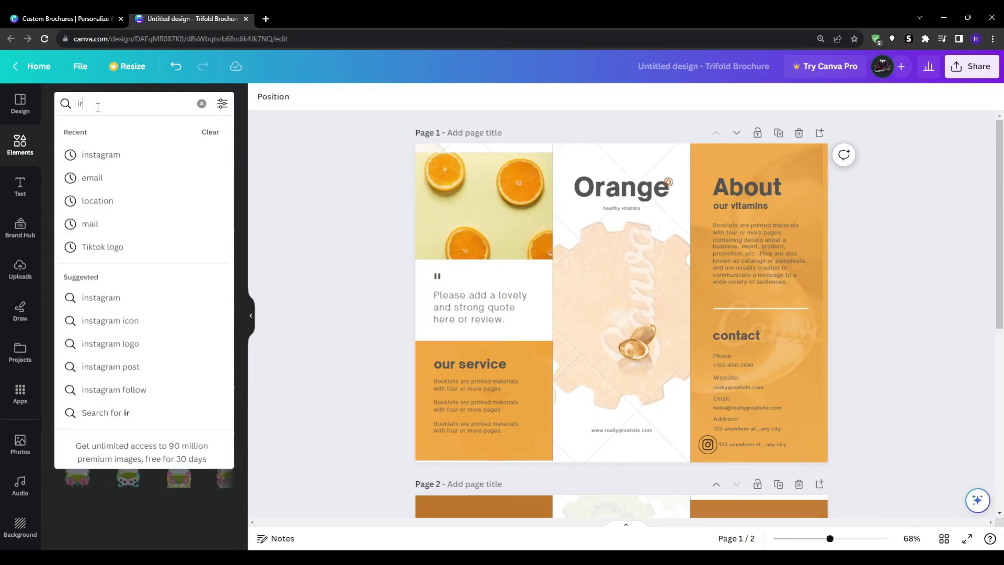
type("ora")
type("nge")
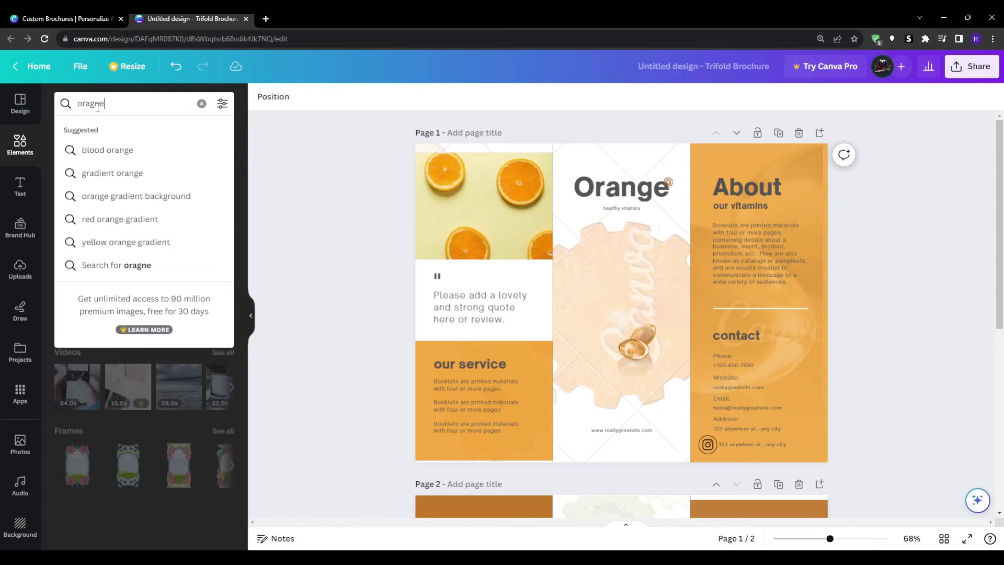
key("Return")
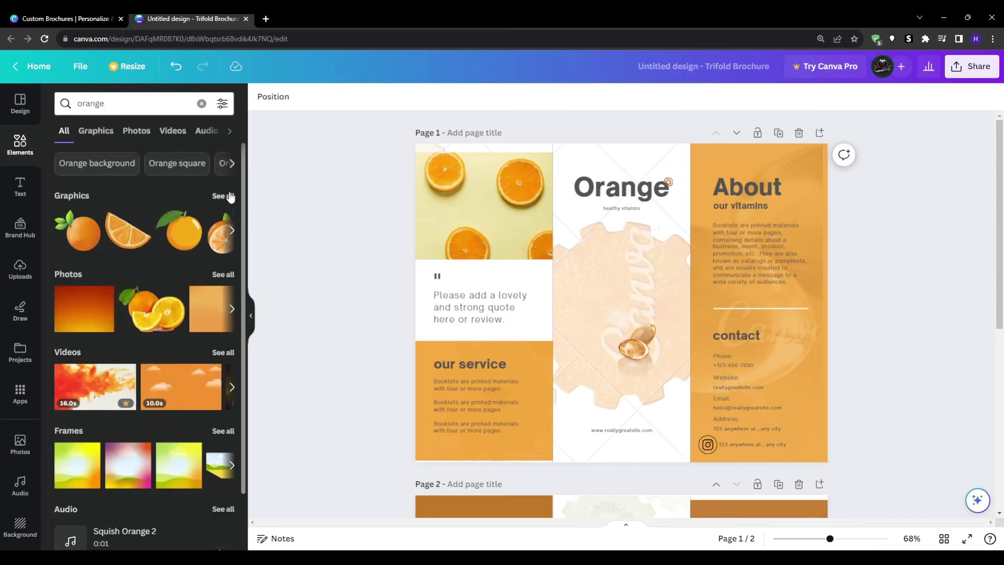
left_click(145, 317)
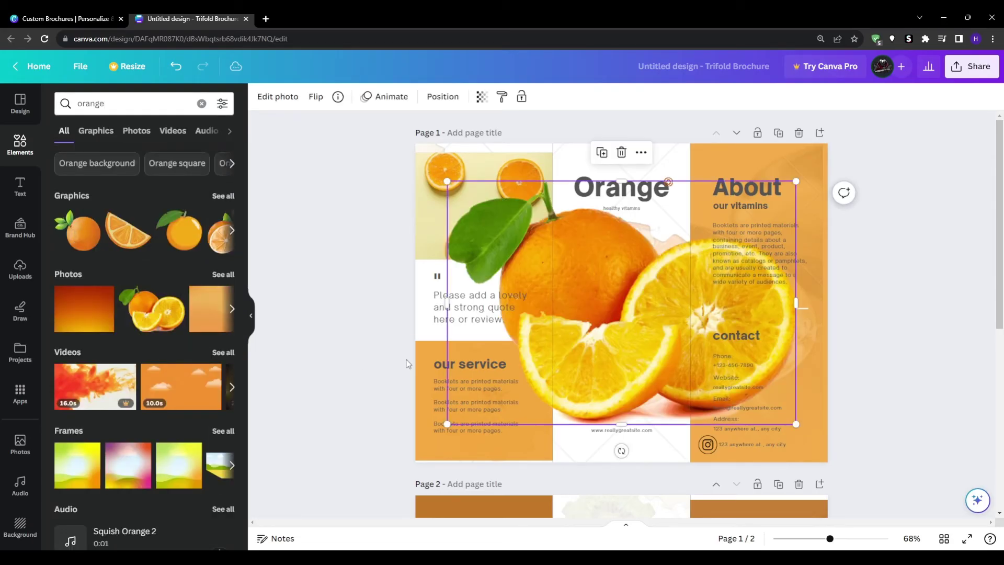
left_click_drag(795, 423, 618, 309)
Move the capsule graphic lower right and nudge the orange photo slightly down
left_click(646, 351)
left_click_drag(646, 350, 676, 355)
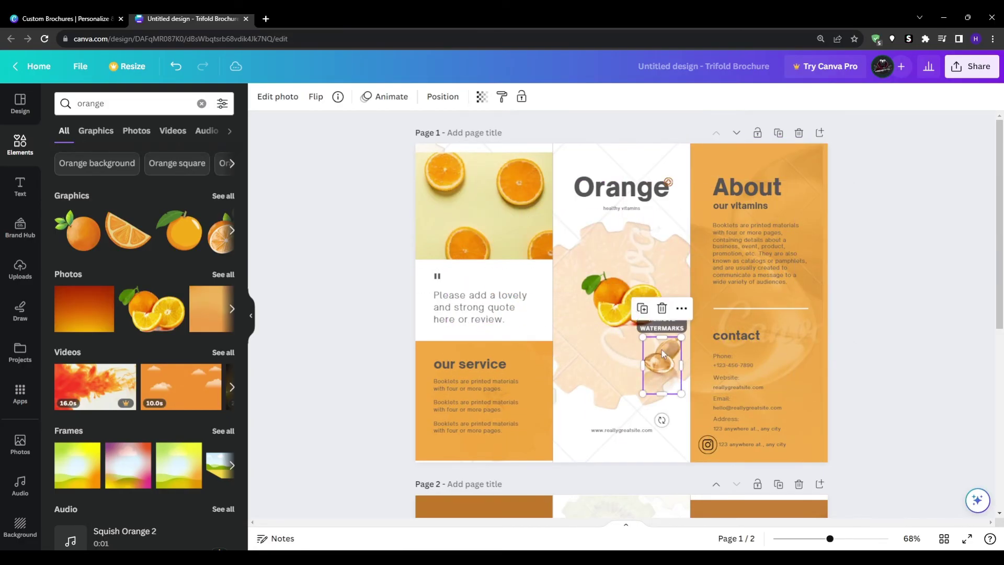
left_click(620, 301)
left_click_drag(620, 301, 618, 316)
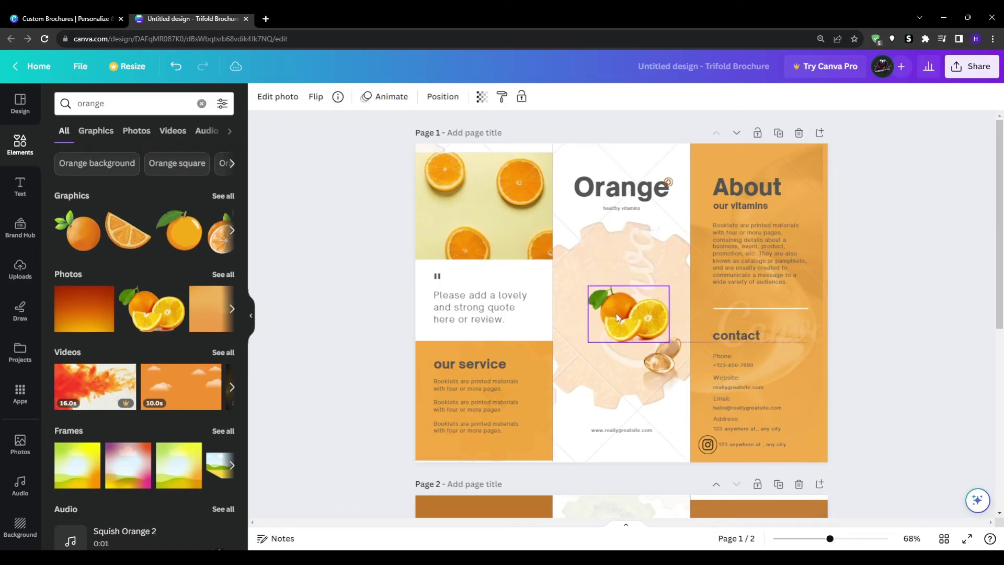
left_click(916, 266)
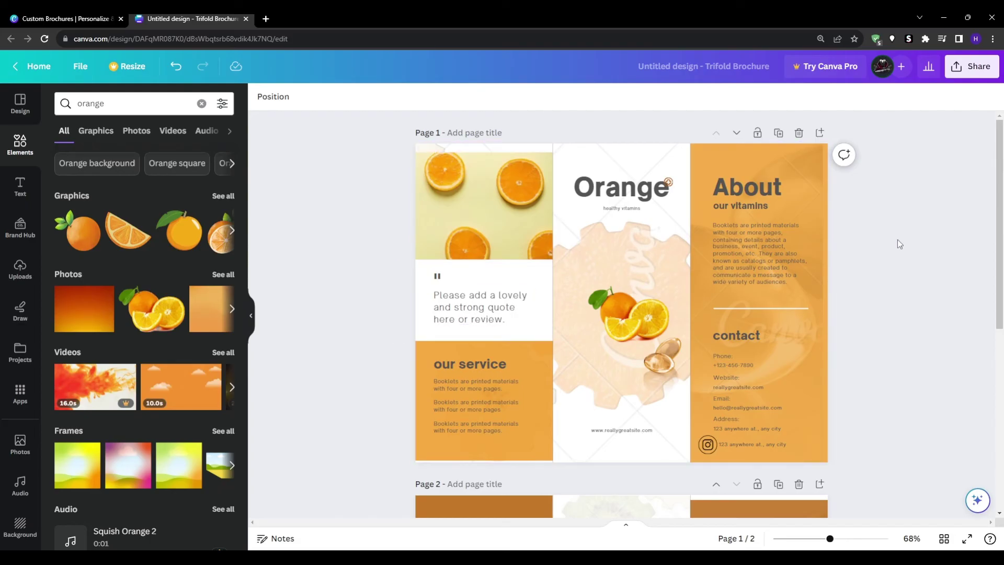
Scroll down to page 2 and clear the 'orange' element search
scroll(899, 241, "down", 4)
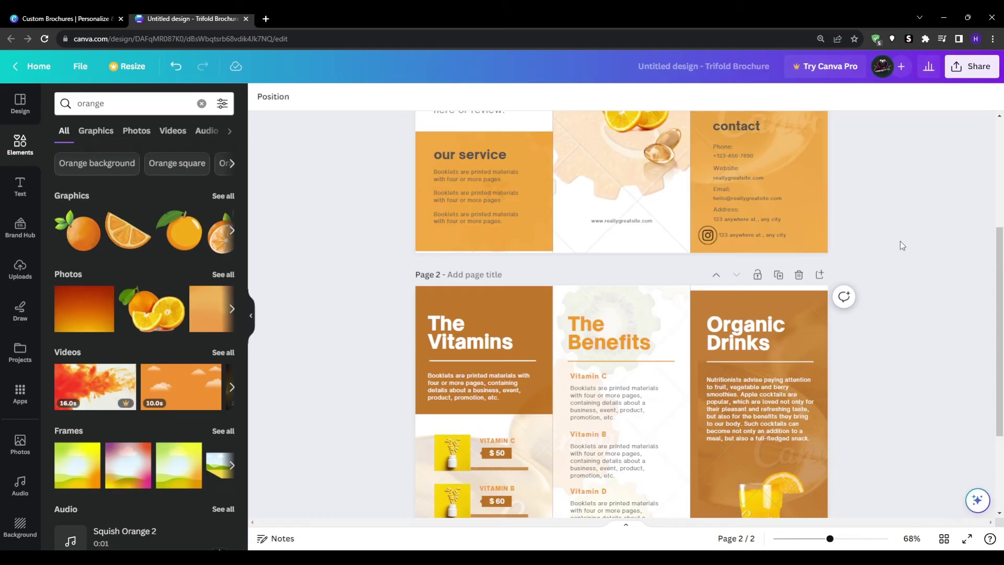
scroll(876, 279, "down", 3)
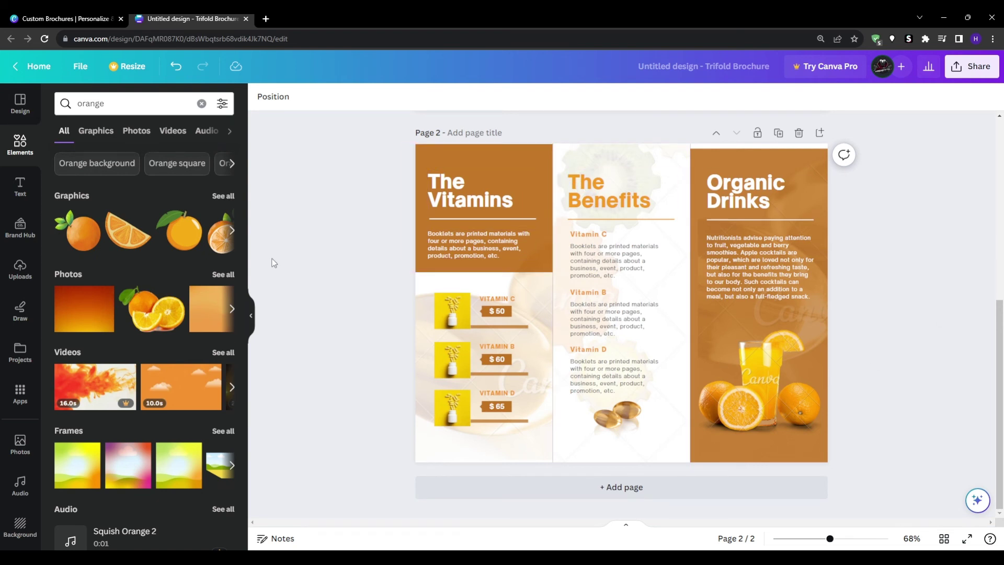
left_click(201, 103)
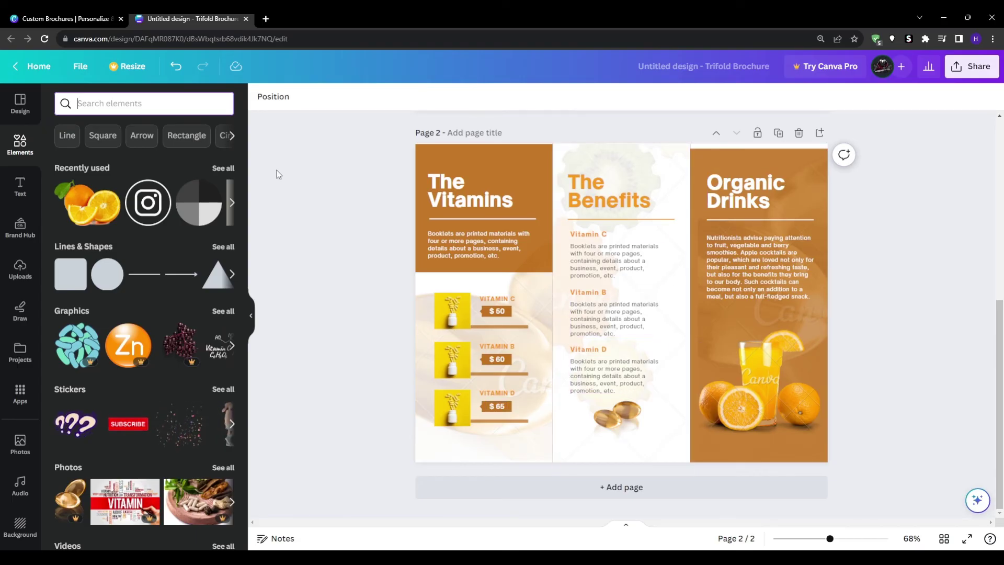
Revisit the Design tab's results, then clear the 'colour palette' template search
left_click(20, 104)
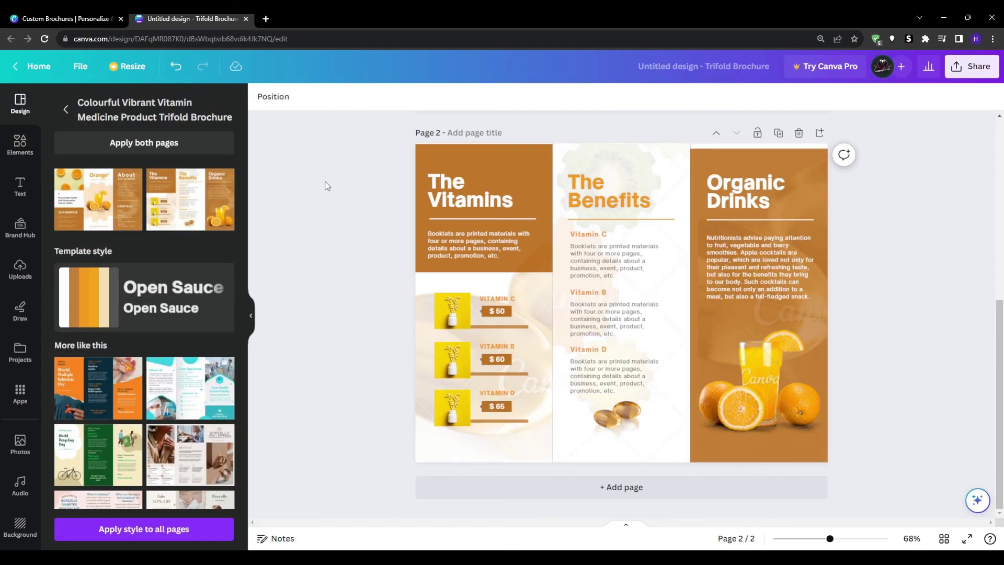
left_click(66, 108)
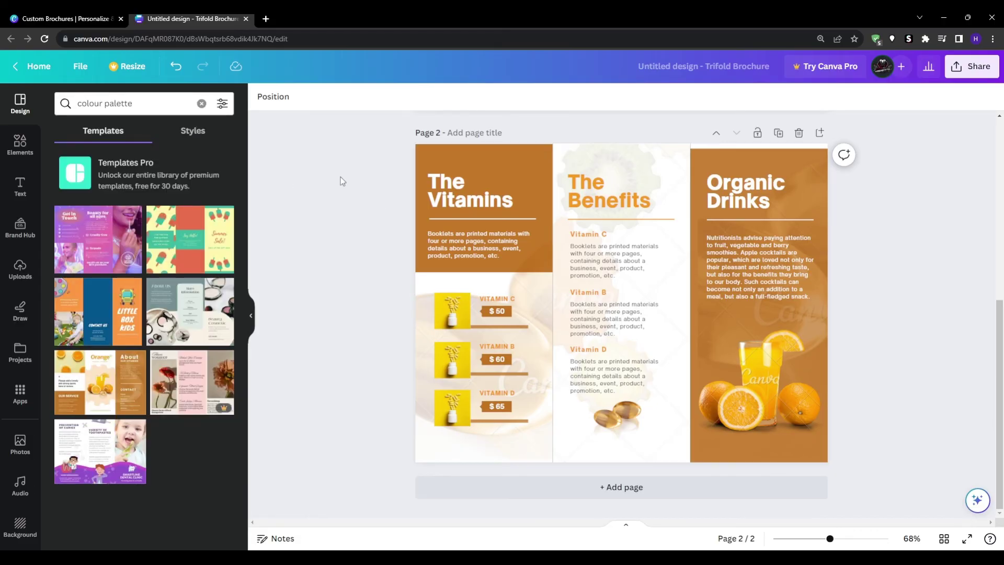
left_click(251, 319)
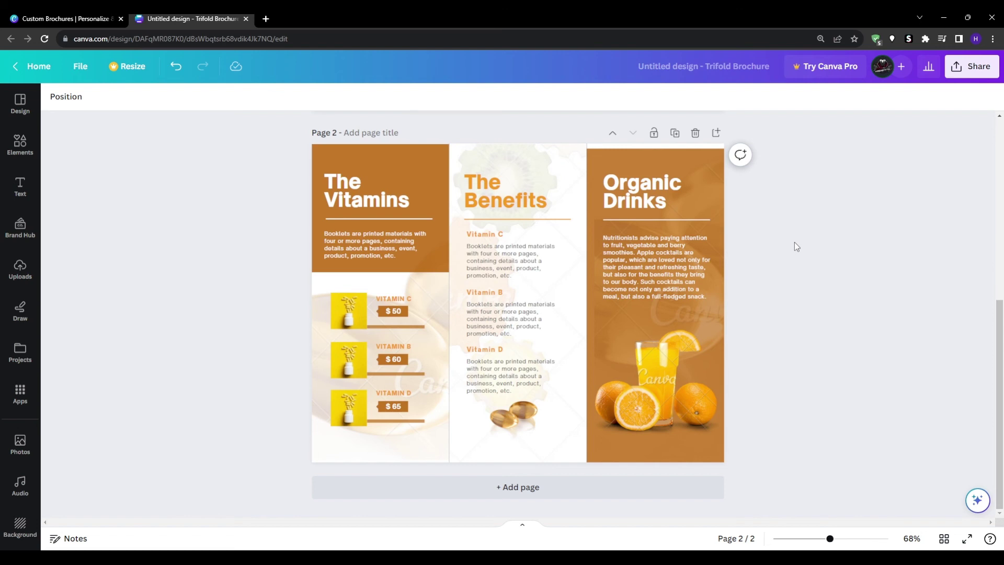
left_click(36, 124)
left_click(201, 103)
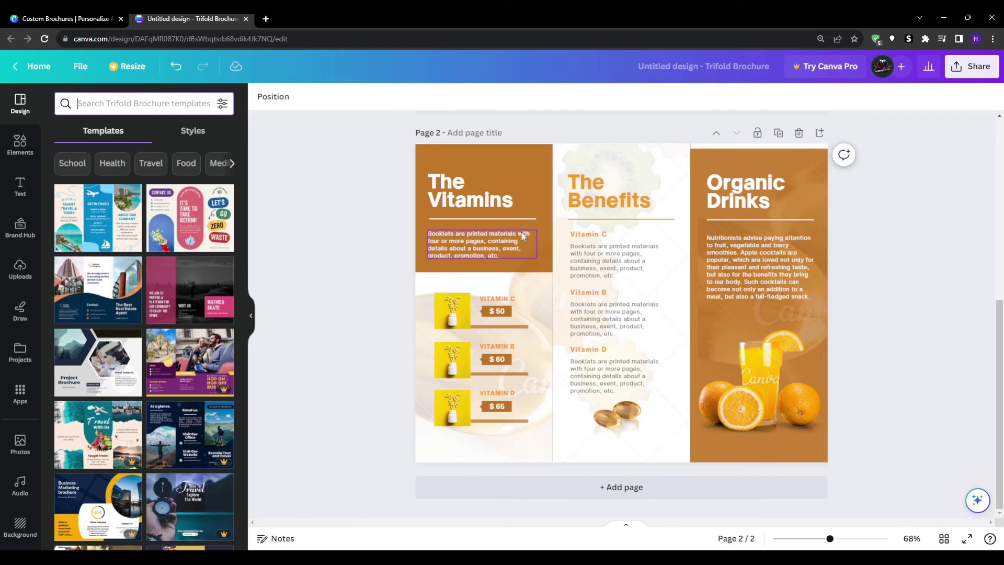
Download all brochure pages as a PDF Print file, then close the Share panel
left_click(965, 73)
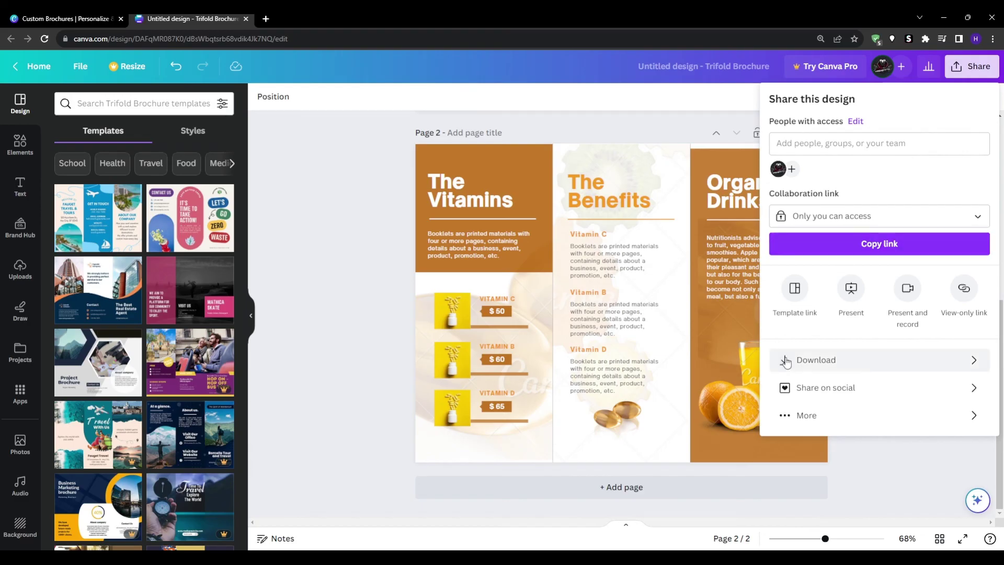
left_click(832, 363)
left_click(894, 152)
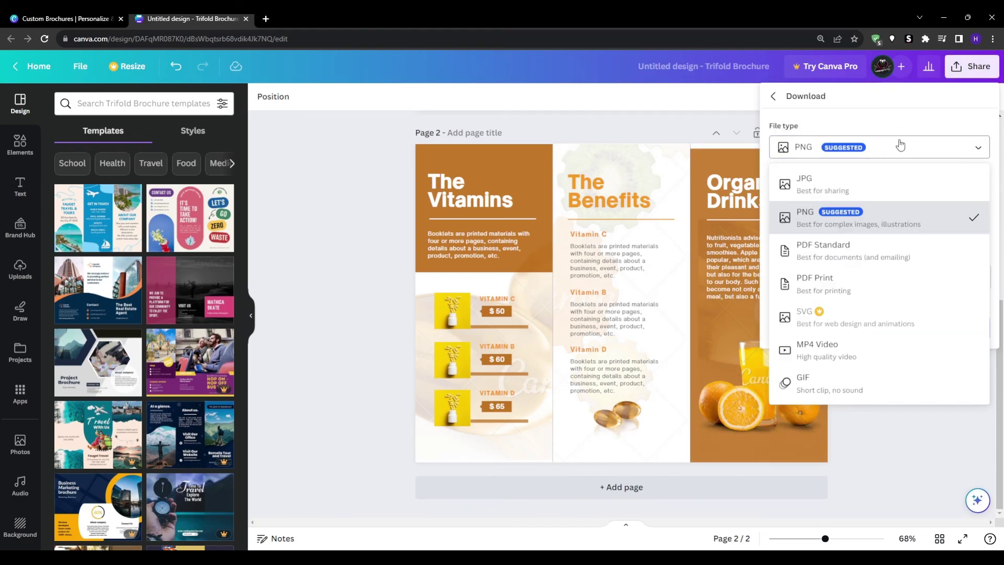
left_click(831, 281)
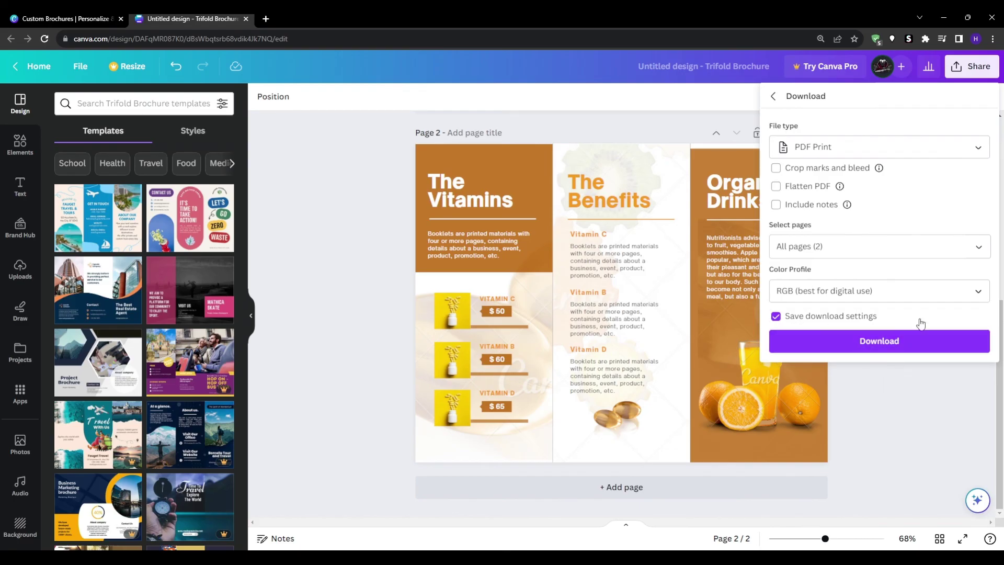
left_click(972, 66)
left_click(377, 200)
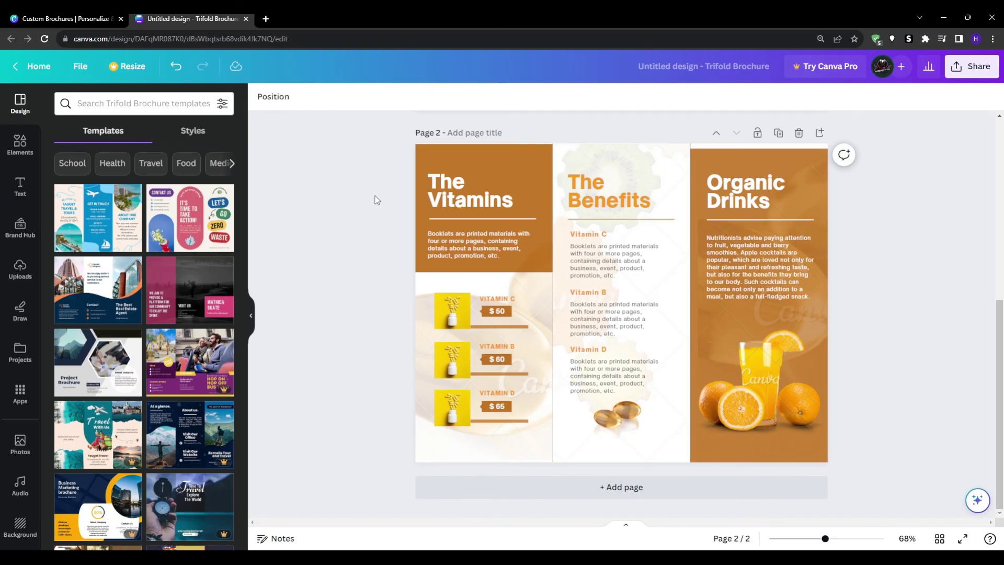
Select the Orange and Navy Modern Real Estate Trifold Brochure template to view its details and style
left_click(84, 288)
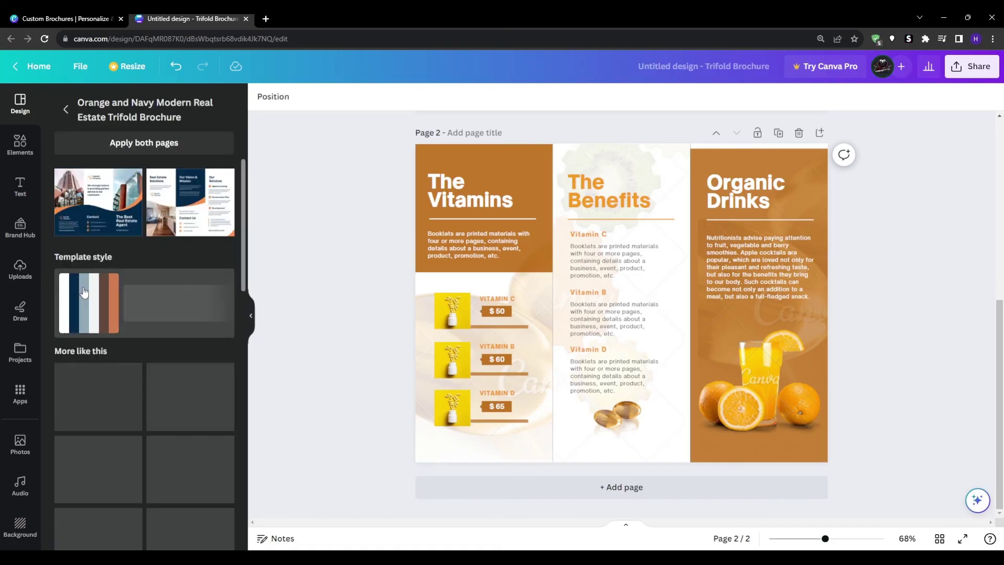